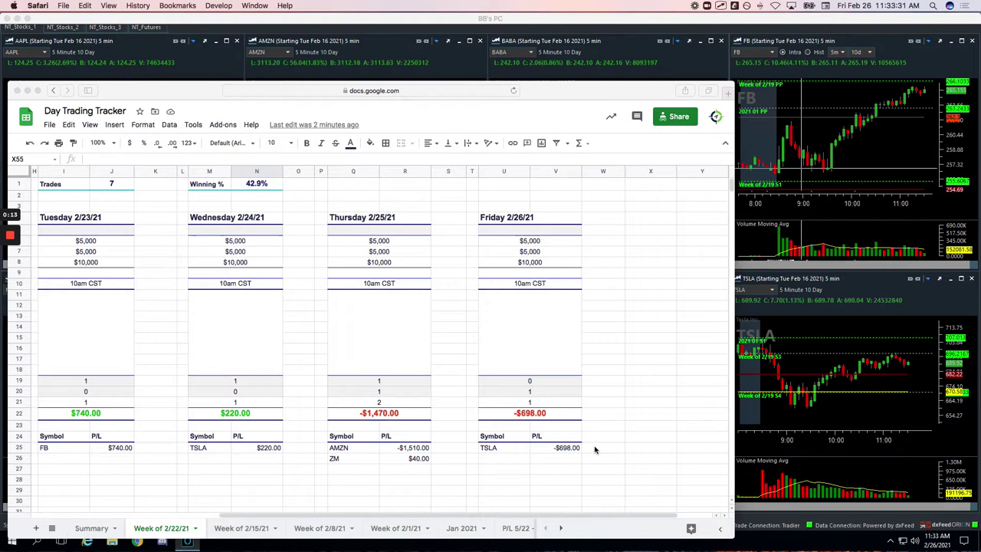
# Step: Review the Friday 2/26/21 results down the Week of 2/22/21 sheet and tick the trades in the Noon CST symbol list
pyautogui.scroll(-7, 624, 445)
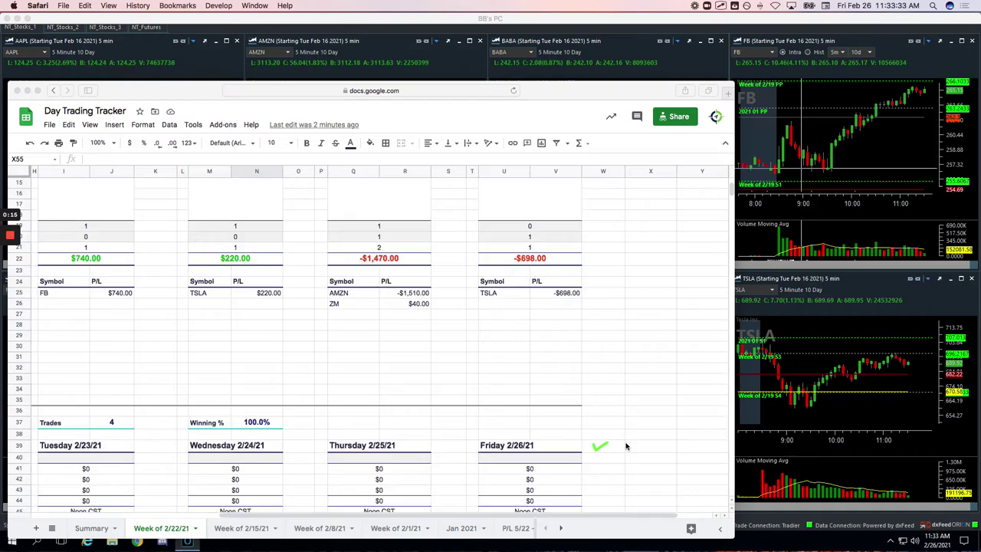
pyautogui.scroll(-9, 631, 445)
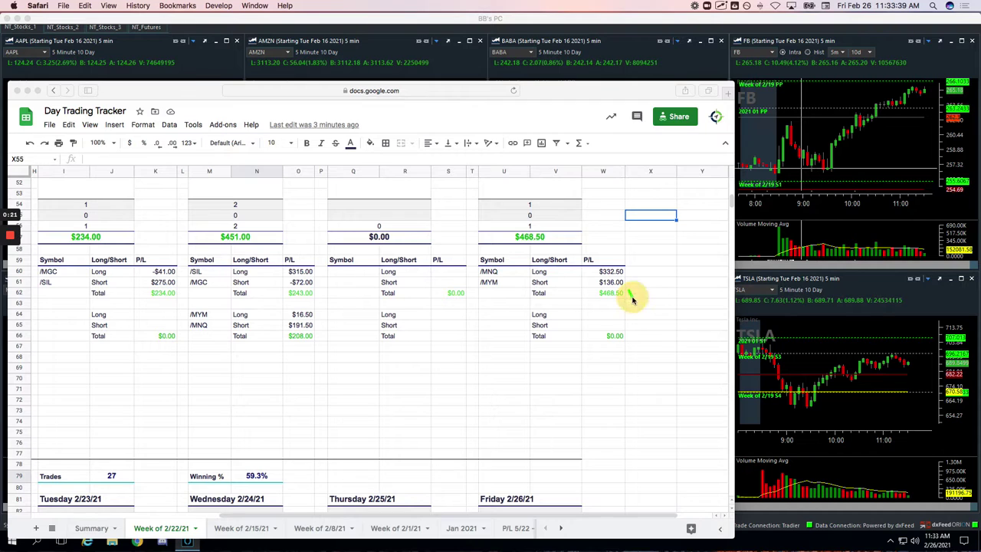
pyautogui.scroll(-4, 656, 314)
pyautogui.scroll(-7, 655, 314)
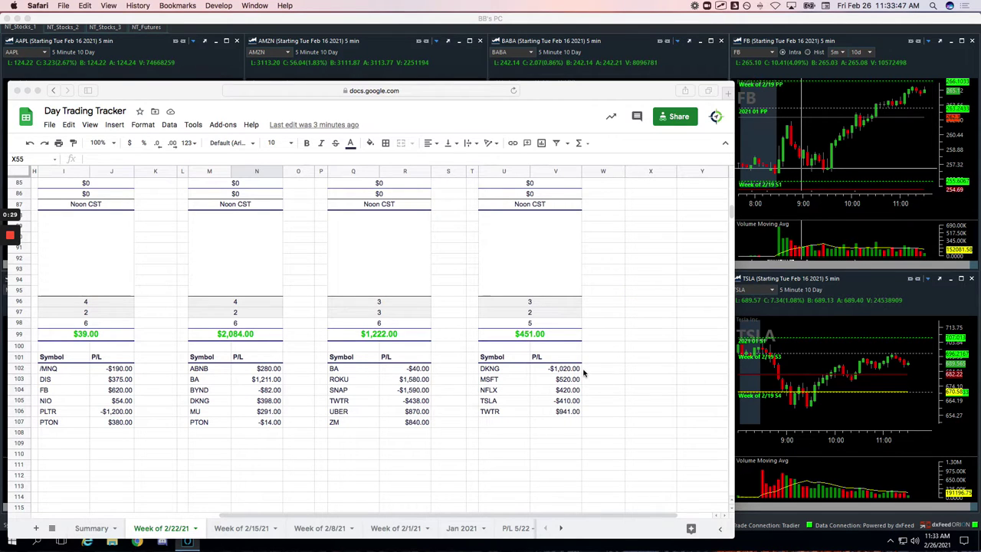
pyautogui.moveTo(585, 368)
pyautogui.mouseDown()
pyautogui.moveTo(595, 359)
pyautogui.moveTo(611, 365)
pyautogui.moveTo(605, 404)
pyautogui.mouseUp()
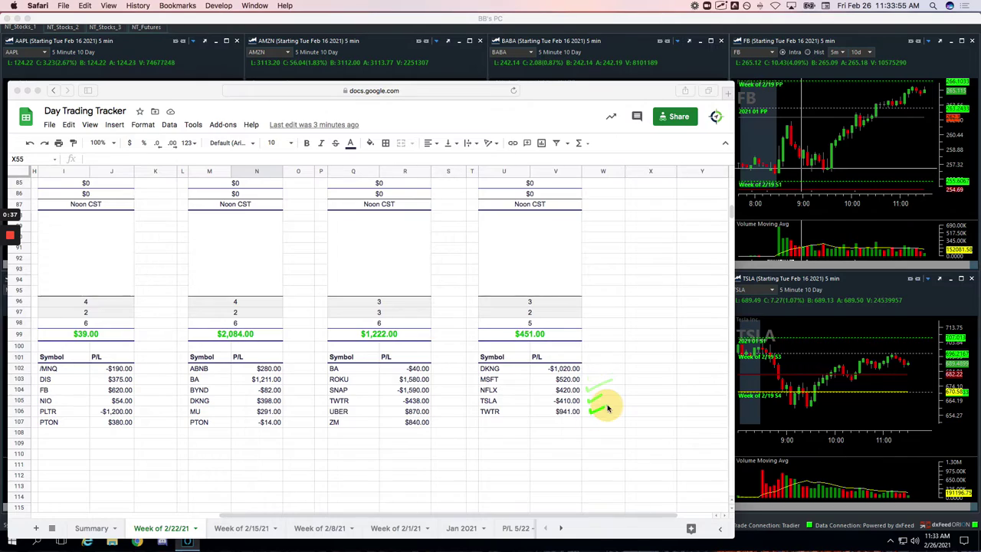
# Step: Move the spreadsheet window out of the way and switch to the dxFeed Orion trading charts
pyautogui.moveTo(557, 100); pyautogui.dragTo(574, 101)
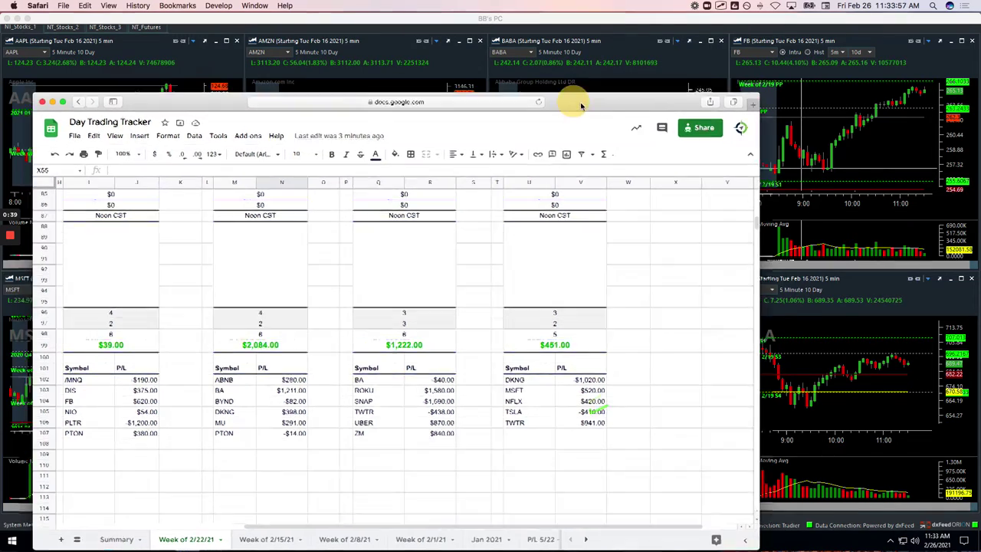
pyautogui.click(417, 42)
pyautogui.click(618, 41)
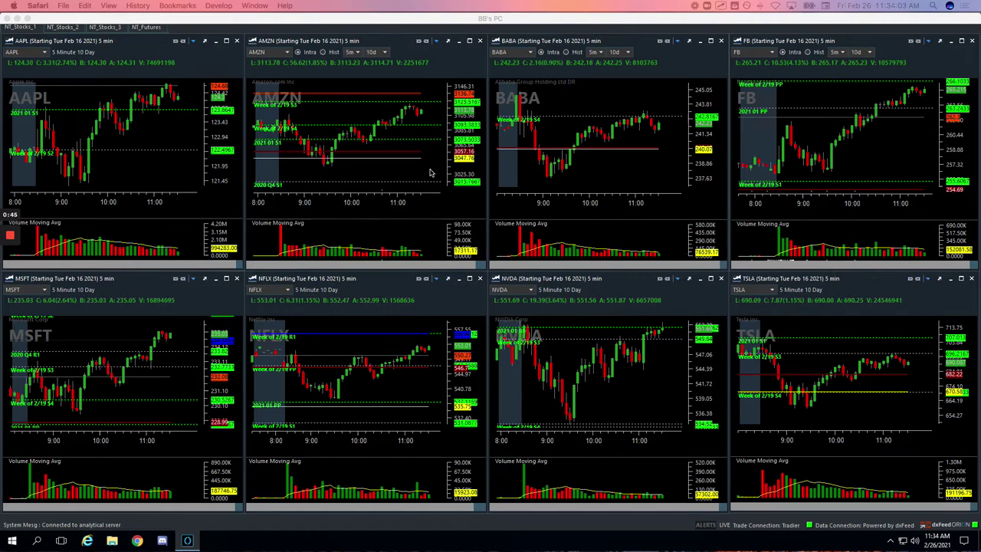
pyautogui.click(27, 16)
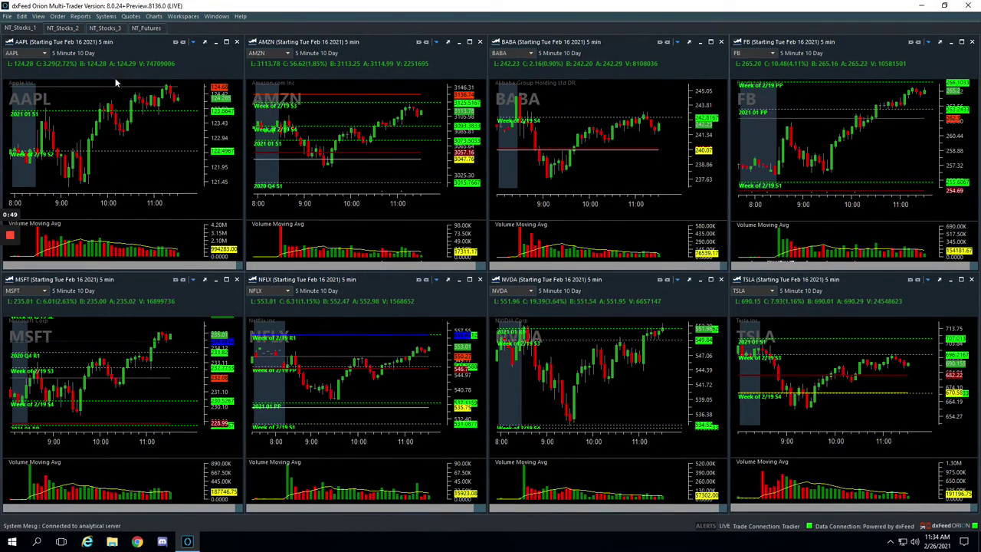
# Step: Enlarge the TSLA chart with pre-market hours in view and mark the 08:50 sell-off down toward the Week of 2/19 S4 line
pyautogui.click(961, 278)
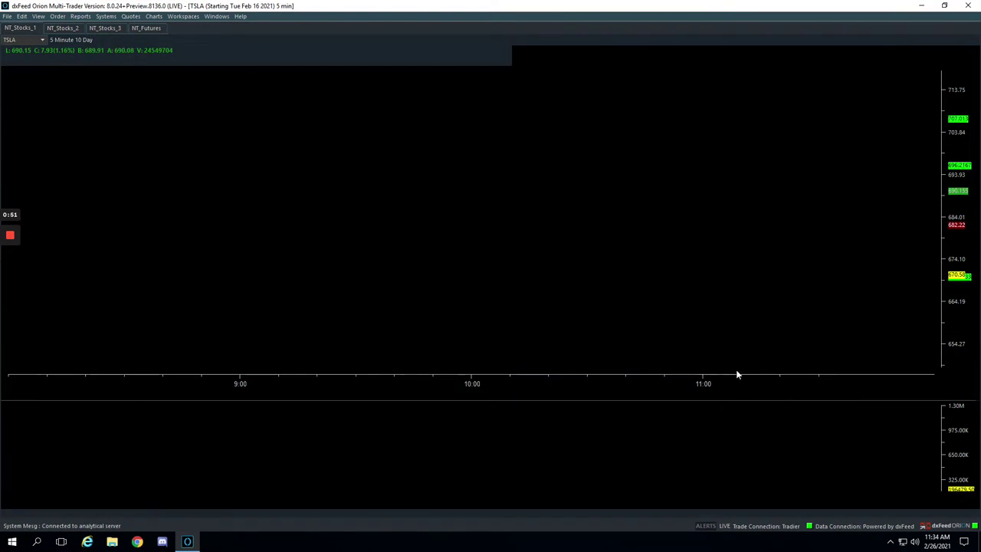
pyautogui.moveTo(422, 385)
pyautogui.mouseDown()
pyautogui.moveTo(442, 387)
pyautogui.moveTo(431, 385)
pyautogui.mouseUp()
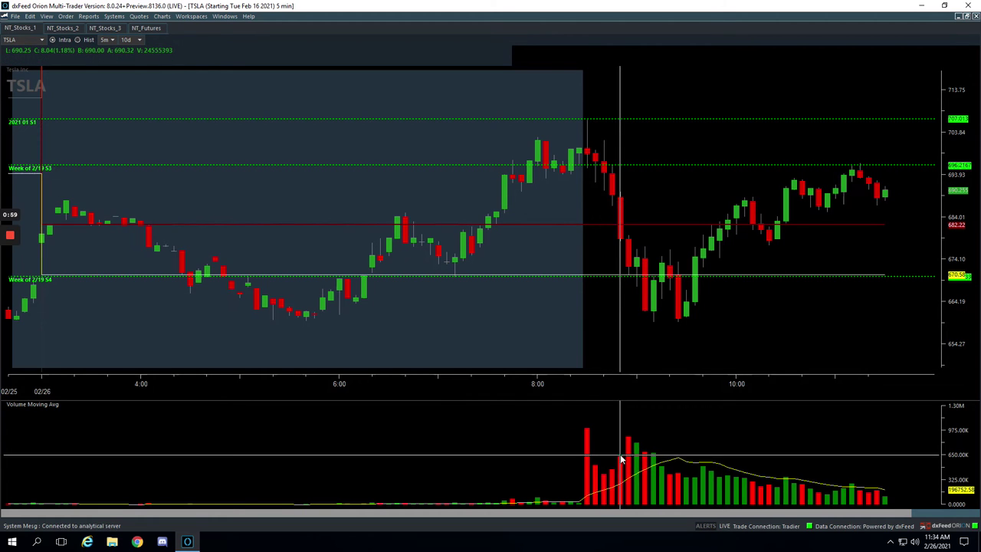
pyautogui.moveTo(619, 224); pyautogui.dragTo(651, 178)
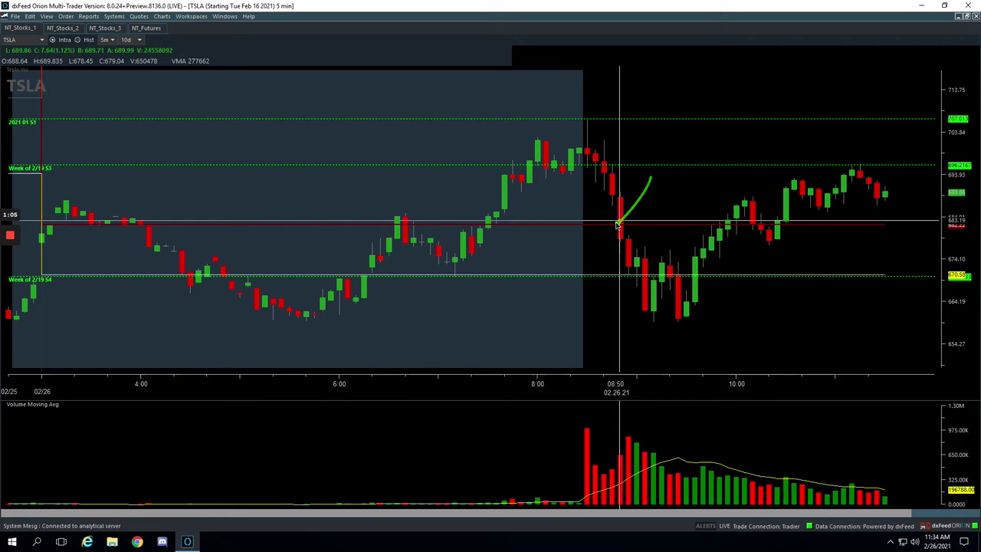
pyautogui.moveTo(628, 273); pyautogui.dragTo(631, 272)
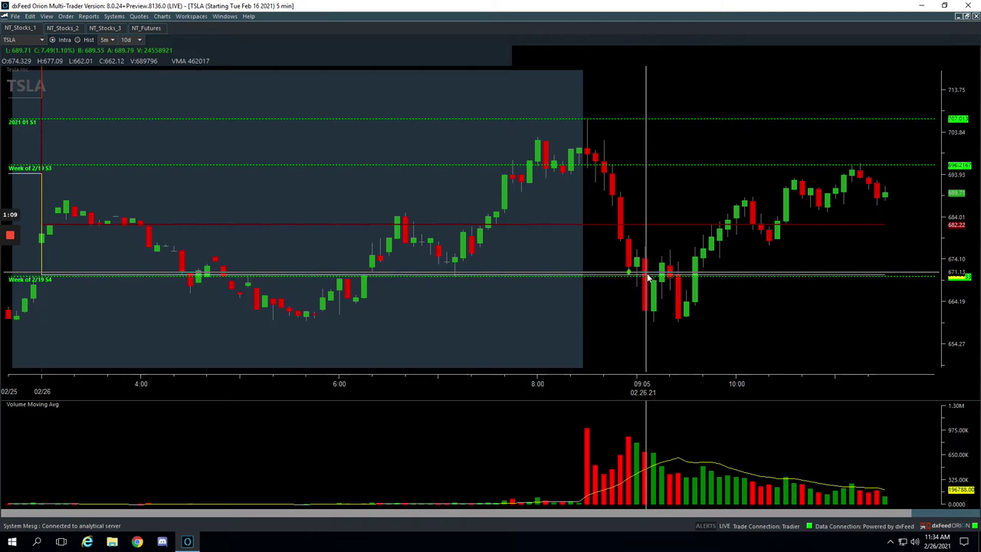
# Step: Trace TSLA's rebound to the dark red line and its pullback after 10:00, and return to the chart grid
pyautogui.moveTo(640, 263)
pyautogui.mouseDown()
pyautogui.moveTo(646, 308)
pyautogui.moveTo(660, 256)
pyautogui.moveTo(681, 308)
pyautogui.moveTo(723, 226)
pyautogui.mouseUp()
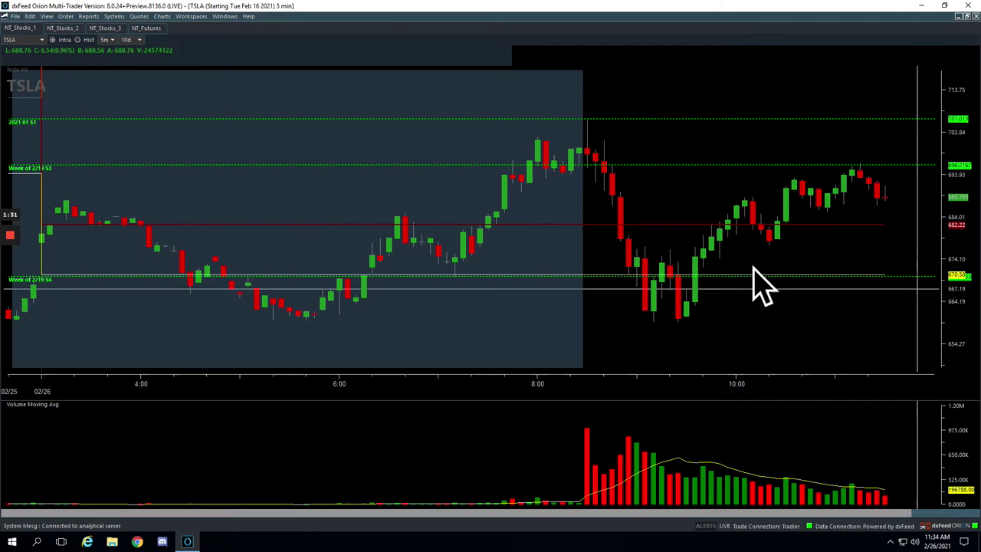
pyautogui.click(718, 225)
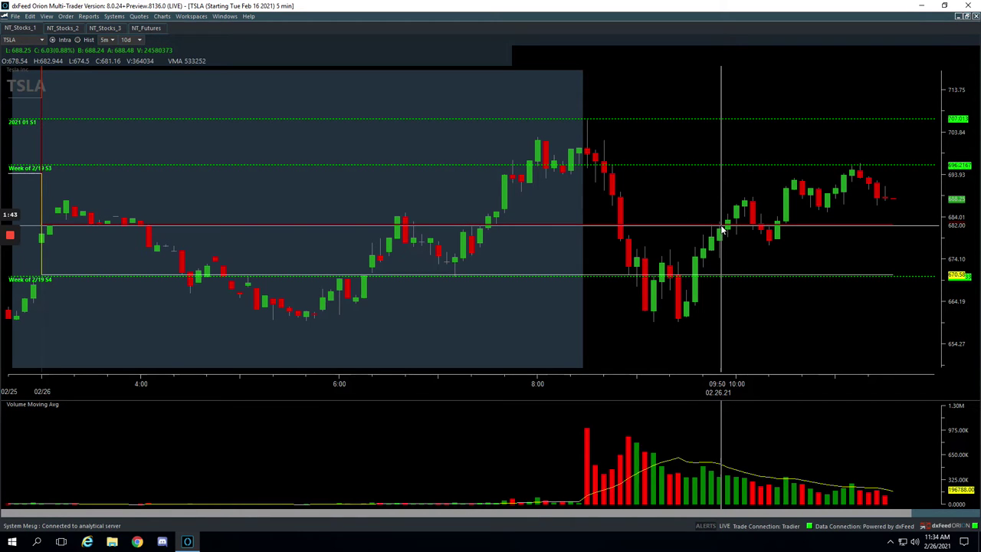
pyautogui.moveTo(720, 228)
pyautogui.mouseDown()
pyautogui.moveTo(753, 276)
pyautogui.moveTo(750, 202)
pyautogui.moveTo(755, 232)
pyautogui.mouseUp()
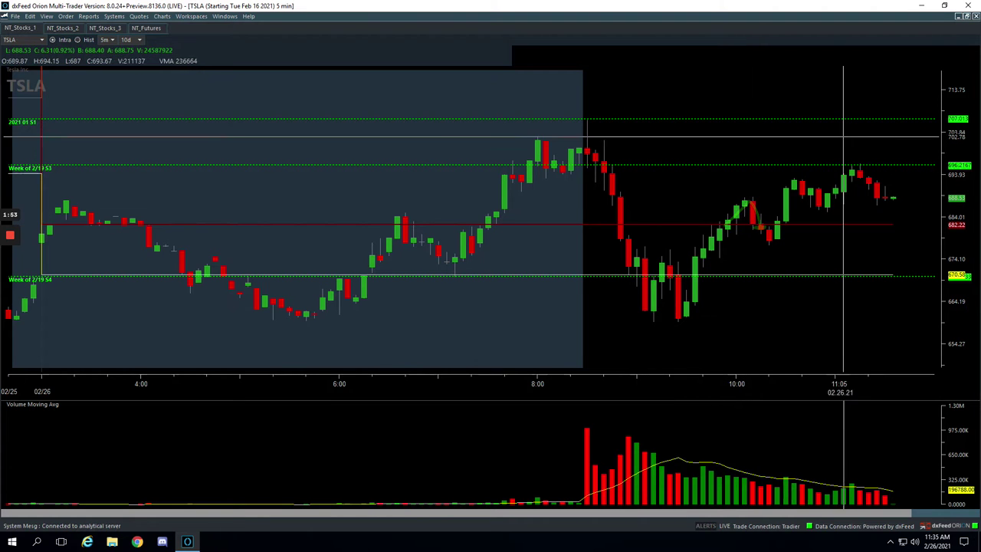
pyautogui.click(966, 16)
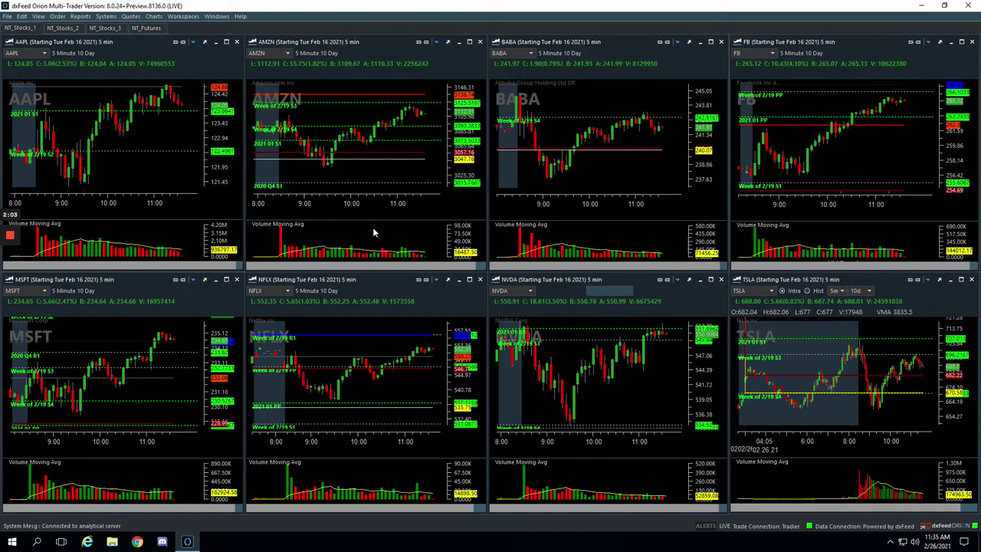
# Step: Enlarge the DKNG chart from the NT_Stocks_2 layout and mark its early volume spike and the drop through 08:50
pyautogui.click(63, 28)
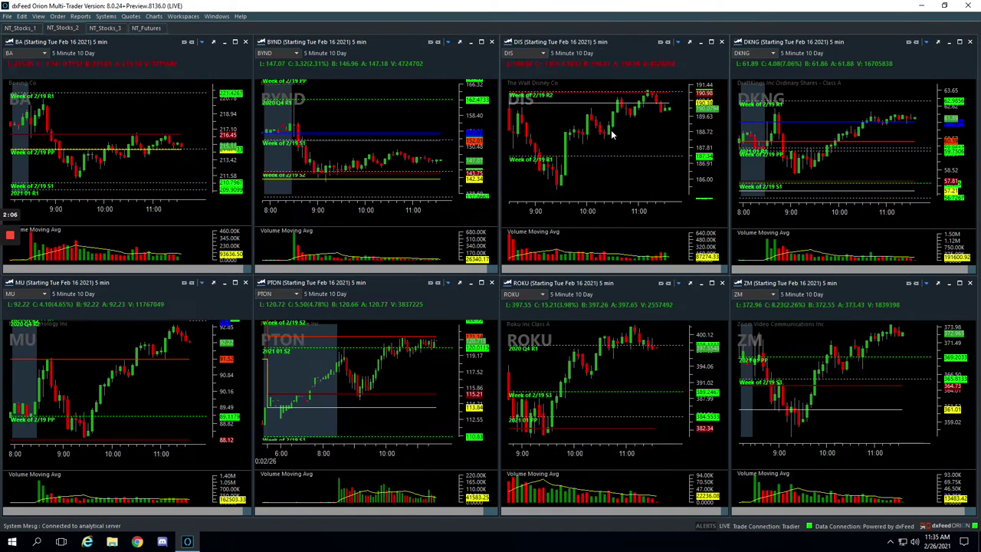
pyautogui.click(959, 41)
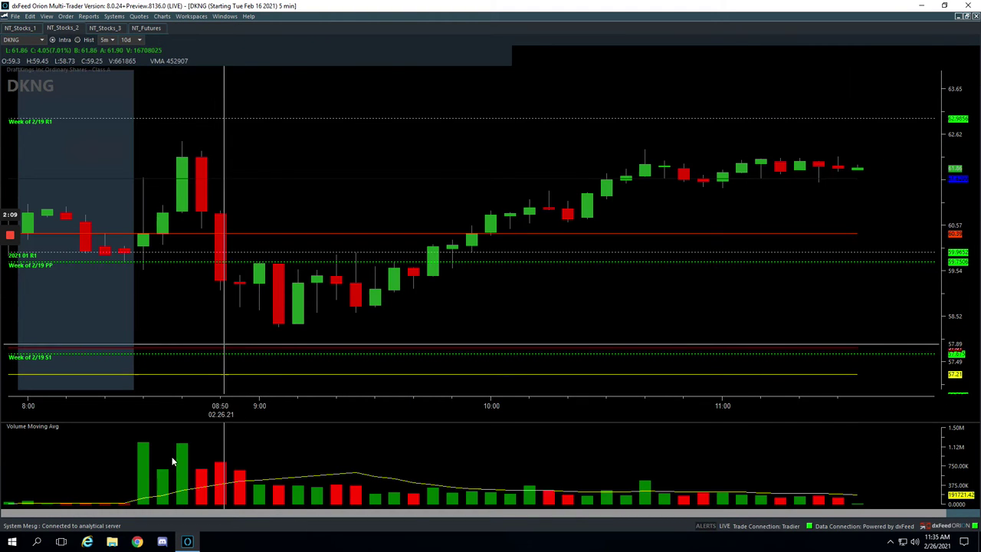
pyautogui.moveTo(187, 438); pyautogui.dragTo(193, 444)
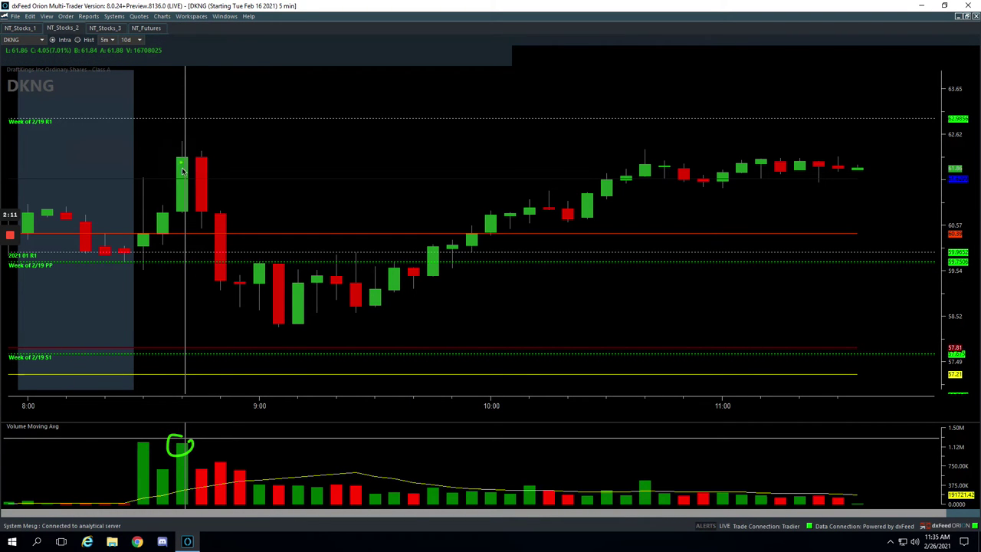
pyautogui.moveTo(198, 207); pyautogui.dragTo(270, 104)
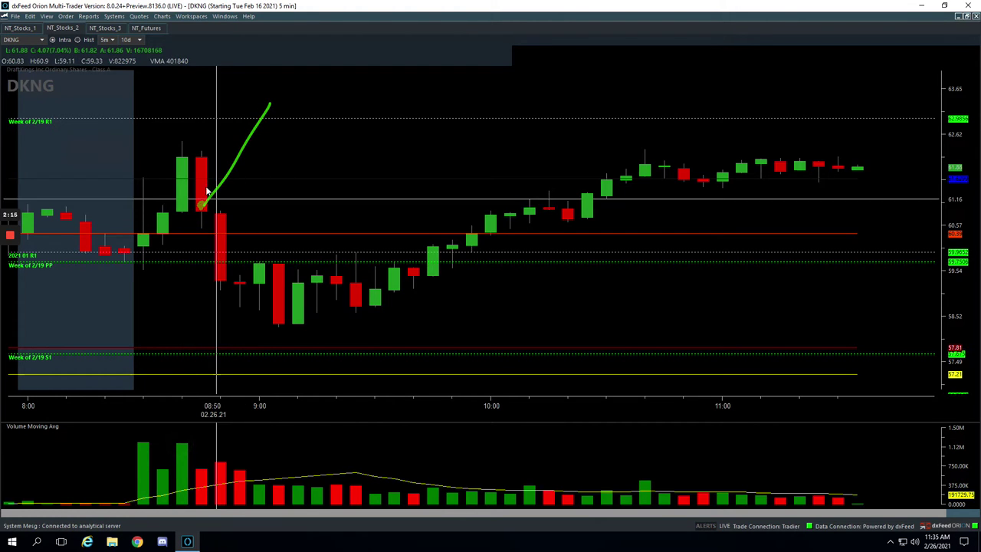
pyautogui.moveTo(185, 163); pyautogui.dragTo(218, 262)
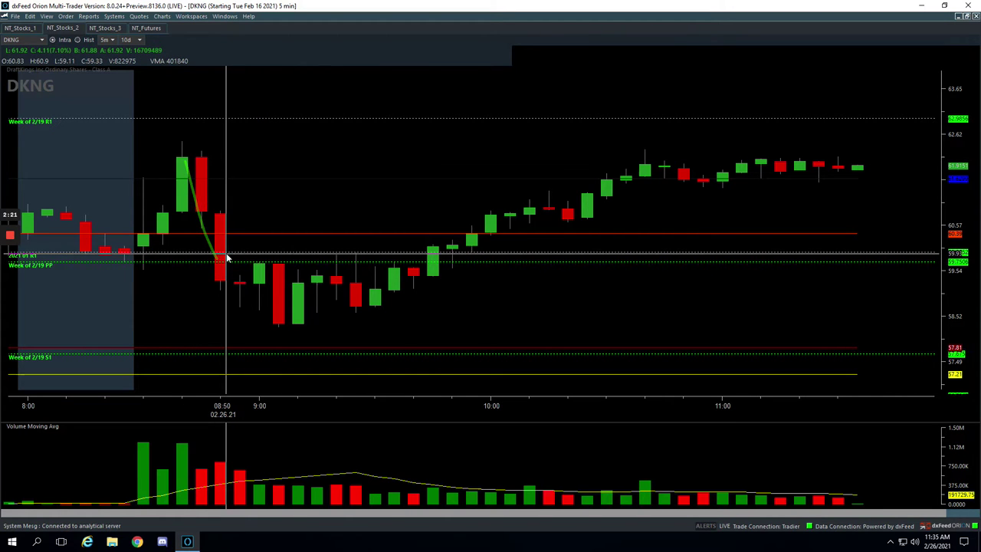
# Step: Trace DKNG's sideways base and its climb from 09:30, mark the latest candles, and return to the chart grid
pyautogui.moveTo(229, 272)
pyautogui.mouseDown()
pyautogui.moveTo(339, 292)
pyautogui.moveTo(352, 263)
pyautogui.moveTo(341, 257)
pyautogui.moveTo(353, 262)
pyautogui.mouseUp()
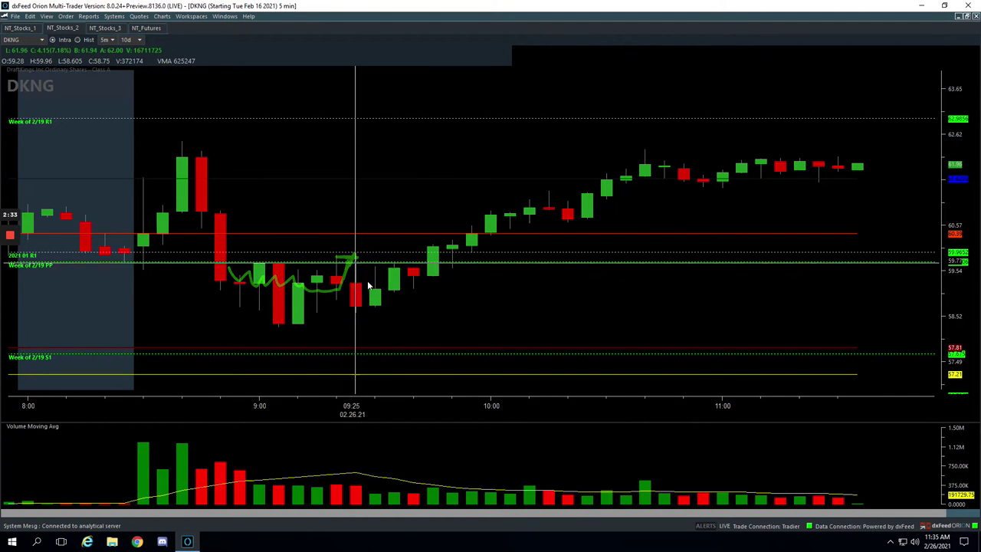
pyautogui.moveTo(381, 302)
pyautogui.mouseDown()
pyautogui.moveTo(580, 219)
pyautogui.moveTo(636, 145)
pyautogui.mouseUp()
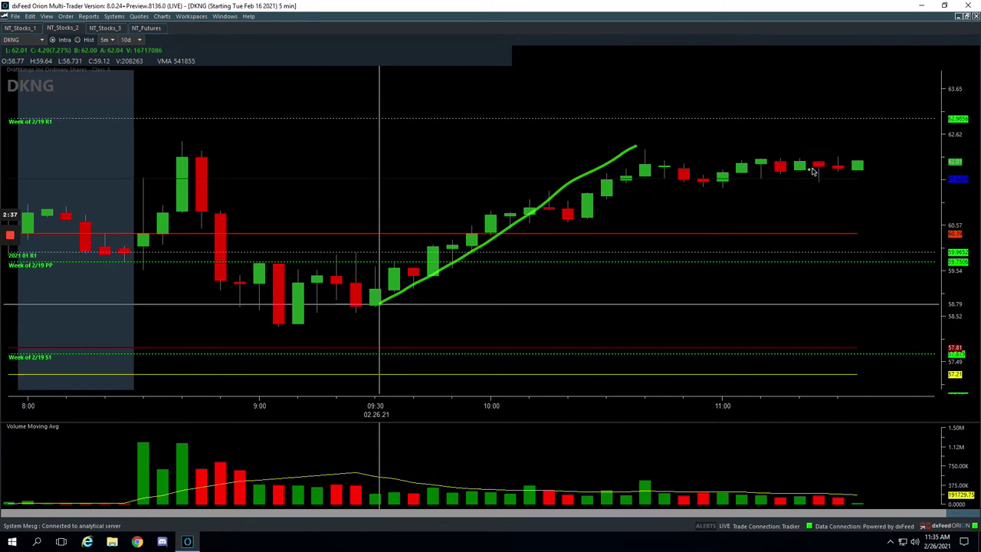
pyautogui.moveTo(833, 162); pyautogui.dragTo(834, 163)
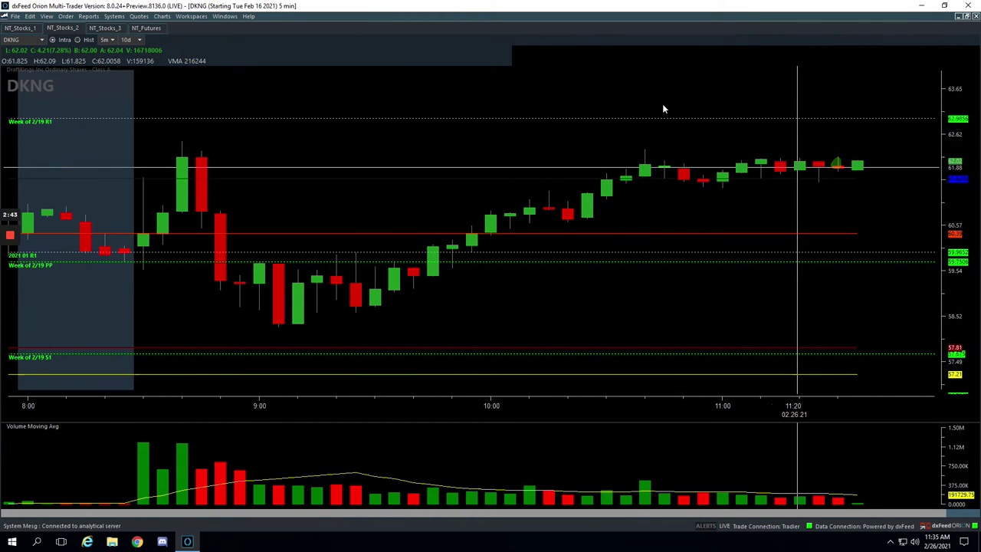
pyautogui.click(965, 16)
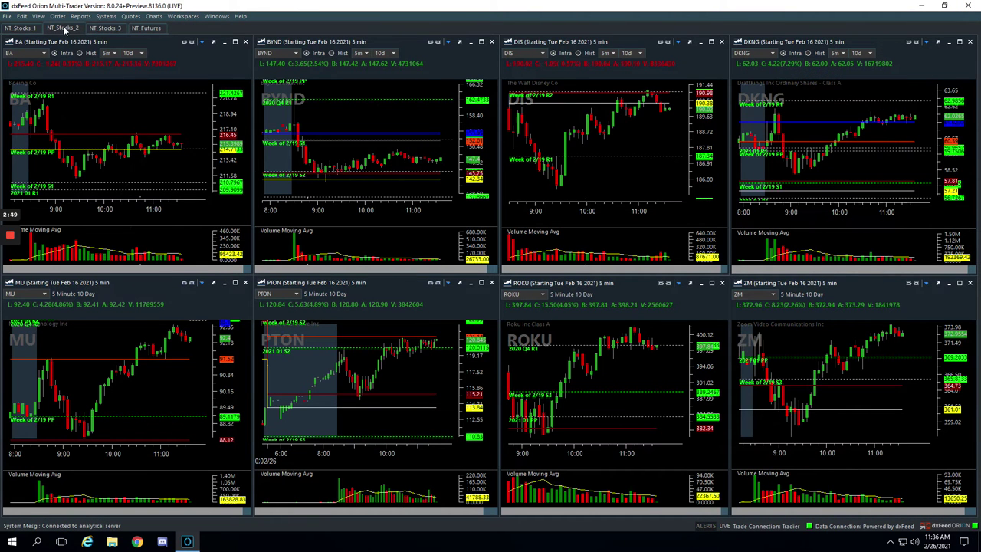
# Step: Enlarge the MSFT chart from the NT_Stocks_1 layout with more pre-market hours in view, and underline its daily change
pyautogui.click(30, 28)
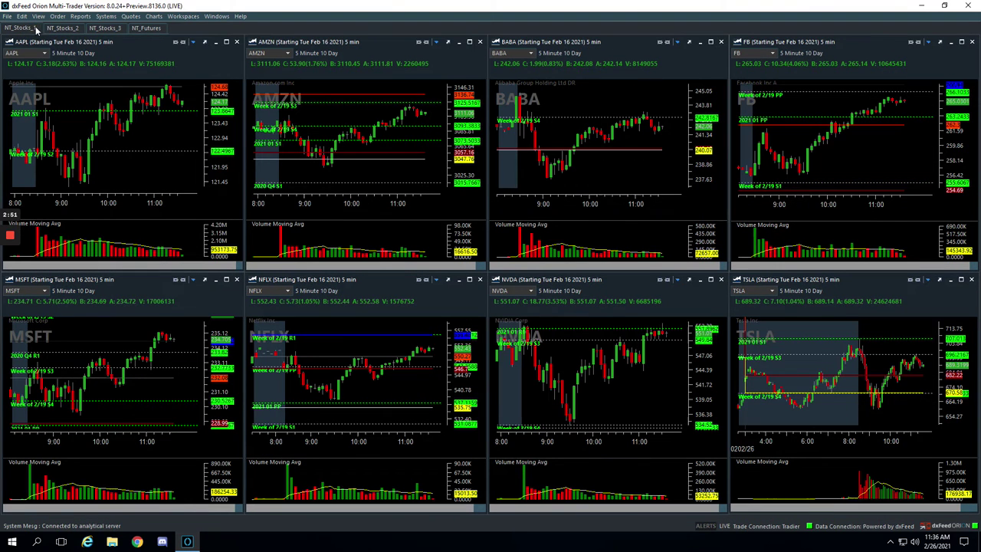
pyautogui.click(226, 279)
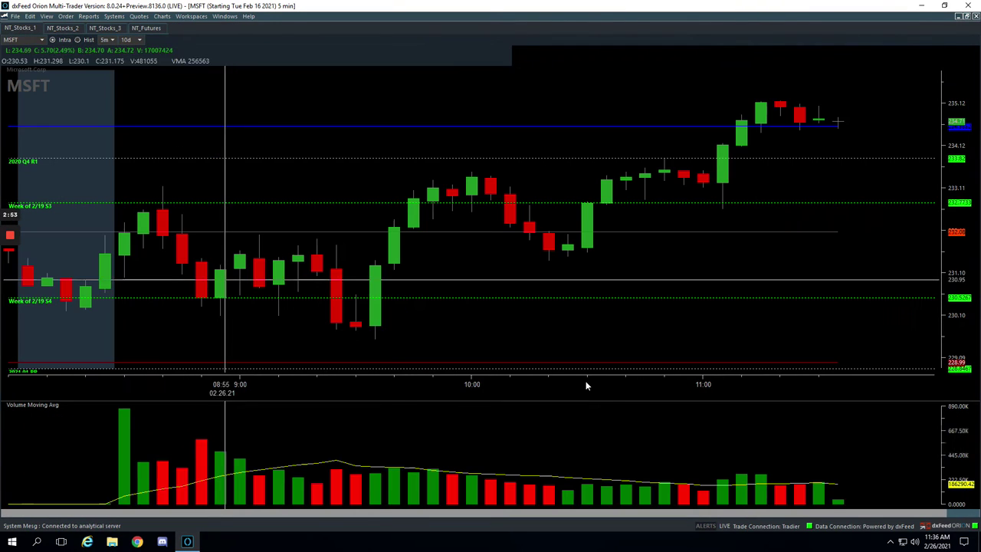
pyautogui.moveTo(607, 384)
pyautogui.mouseDown()
pyautogui.moveTo(586, 384)
pyautogui.moveTo(616, 386)
pyautogui.mouseUp()
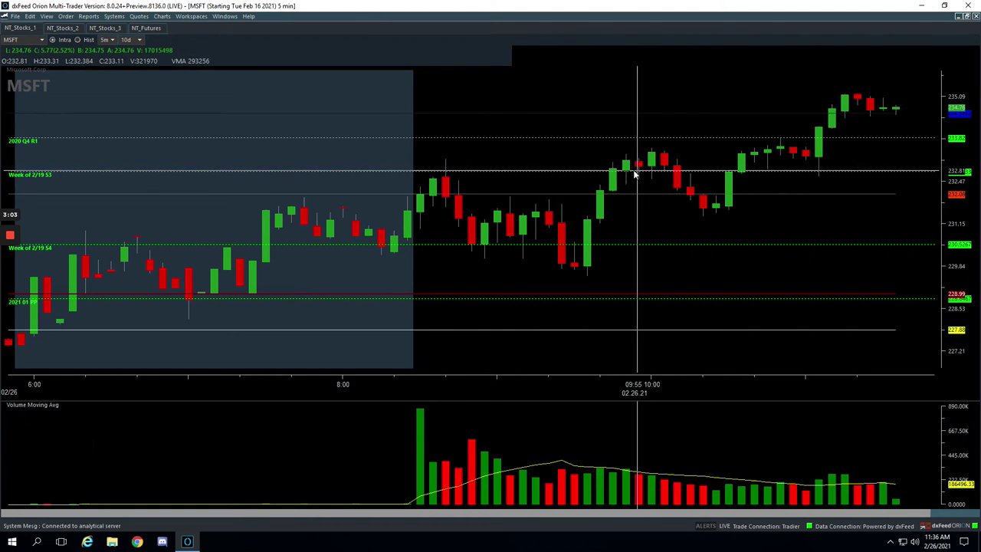
pyautogui.click(77, 52)
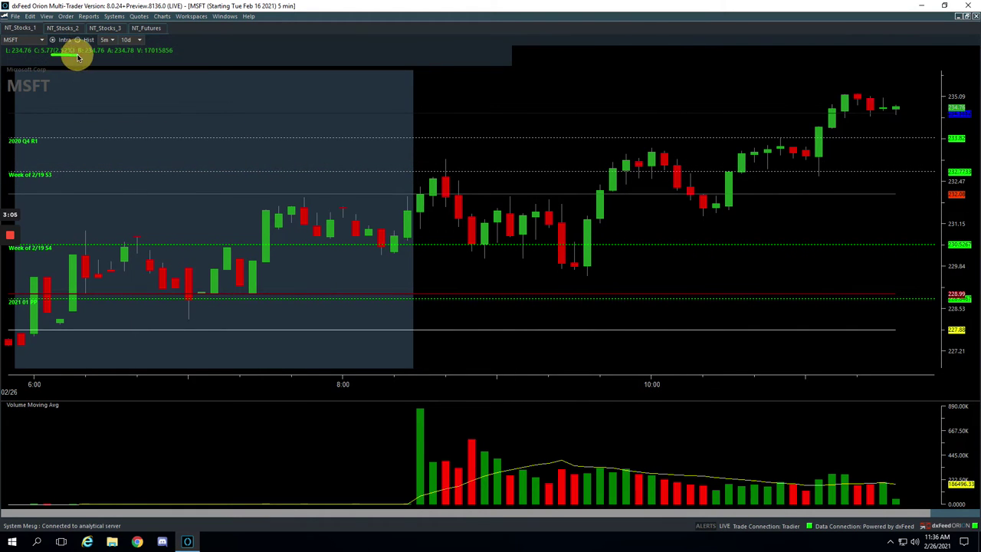
# Step: Mark MSFT's 10:15 pullback and trace the rise through 2020 Q4 R1 to the blue line, and return to the chart grid
pyautogui.click(680, 170)
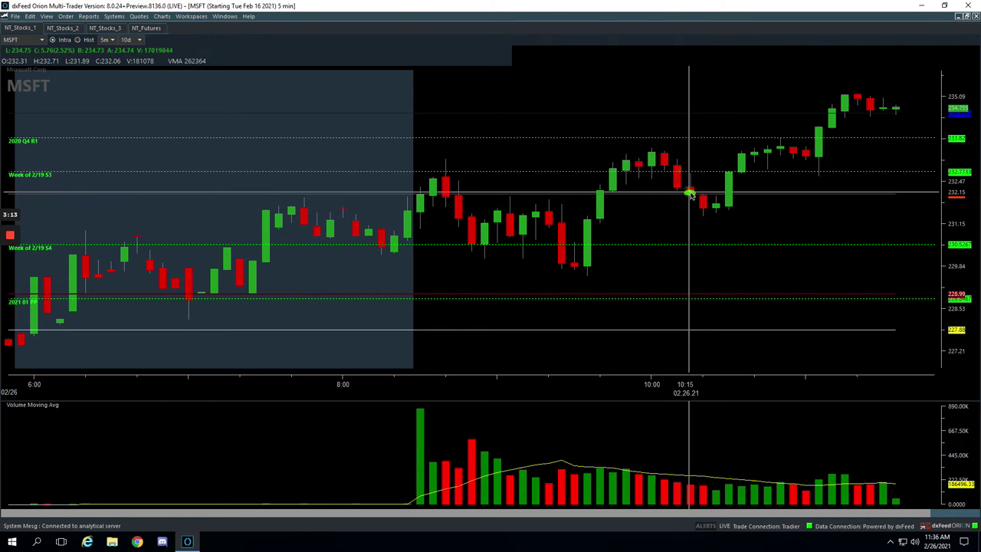
pyautogui.moveTo(707, 204)
pyautogui.mouseDown()
pyautogui.moveTo(720, 213)
pyautogui.moveTo(773, 138)
pyautogui.moveTo(797, 140)
pyautogui.mouseUp()
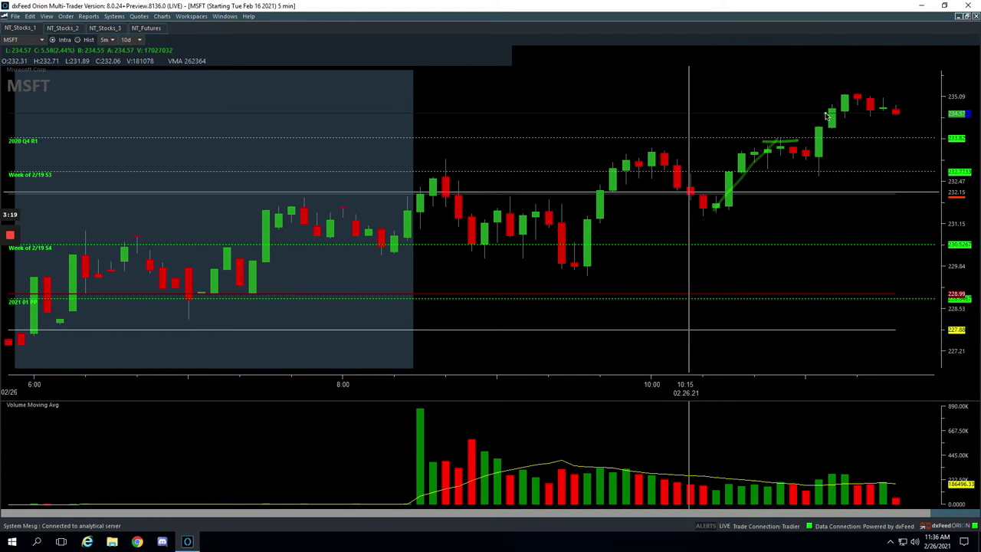
pyautogui.moveTo(826, 115)
pyautogui.mouseDown()
pyautogui.moveTo(843, 107)
pyautogui.moveTo(836, 119)
pyautogui.mouseUp()
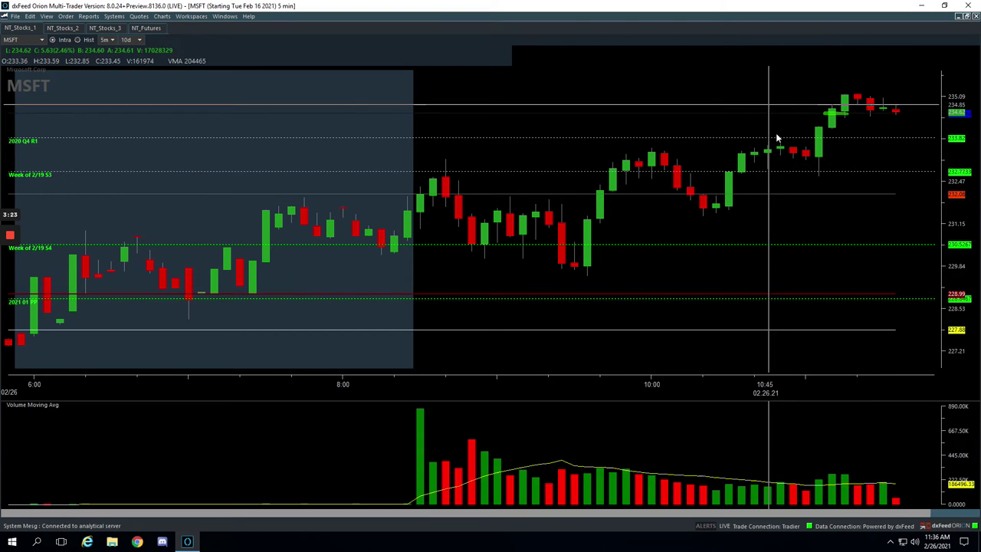
pyautogui.click(966, 16)
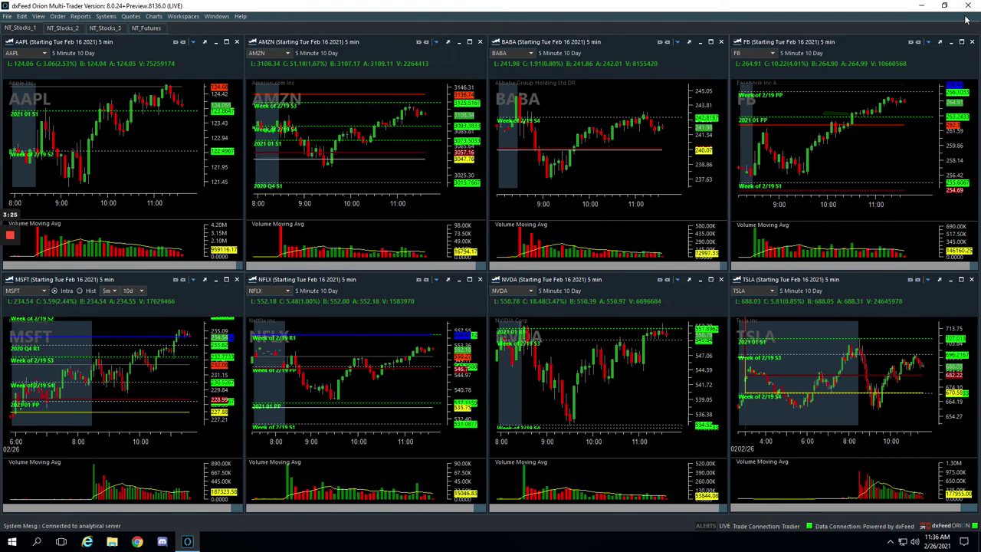
# Step: Enlarge the NFLX chart, mark the 10:00 area at the Week of 2/19 PP line, and trace the price move past 11:00
pyautogui.click(471, 282)
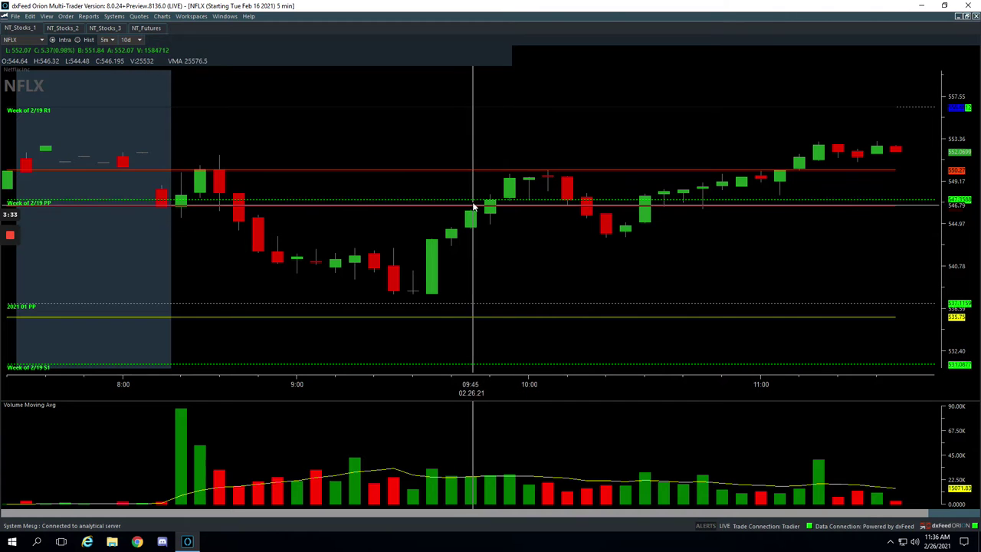
pyautogui.click(529, 198)
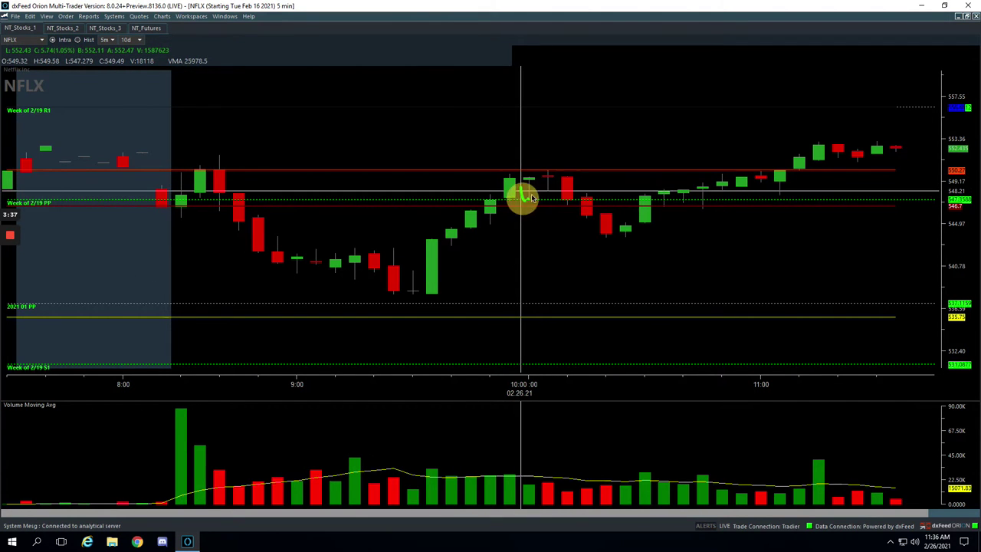
pyautogui.moveTo(530, 197)
pyautogui.mouseDown()
pyautogui.moveTo(564, 183)
pyautogui.moveTo(571, 201)
pyautogui.moveTo(620, 227)
pyautogui.moveTo(783, 150)
pyautogui.moveTo(848, 148)
pyautogui.mouseUp()
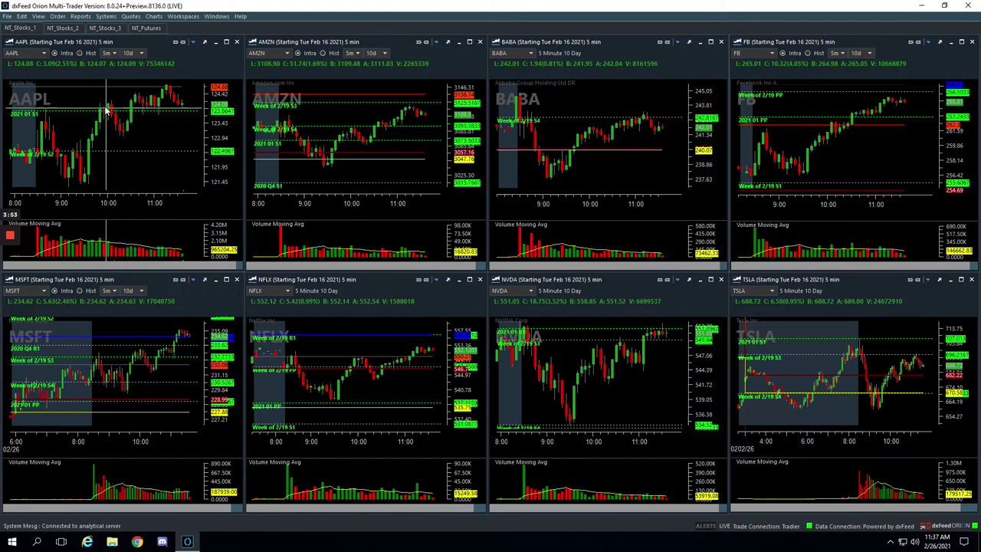
# Step: Enlarge the TWTR chart from the NT_Stocks_3 layout, circle its tallest volume bar, and mark the following red candle at Week of 2/19 R2
pyautogui.click(106, 28)
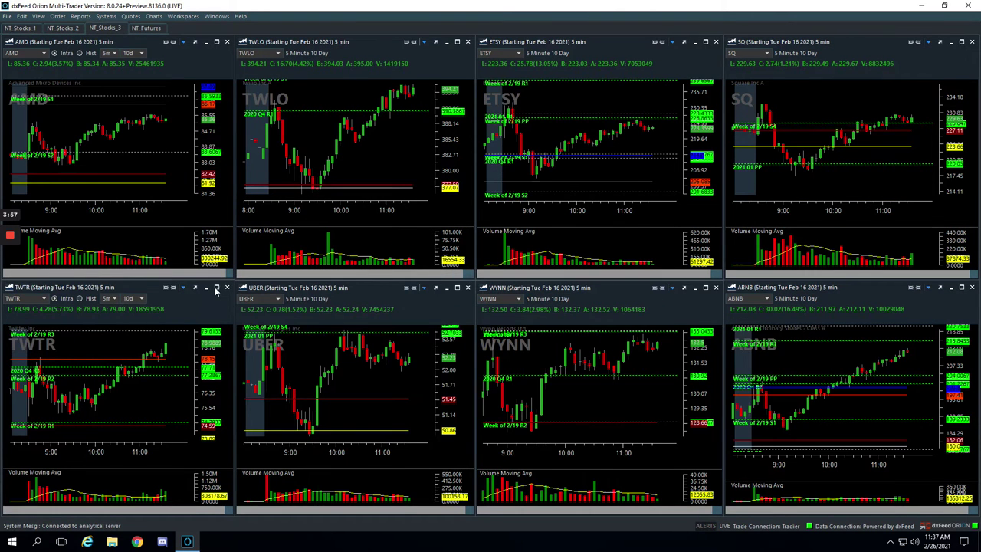
pyautogui.click(217, 287)
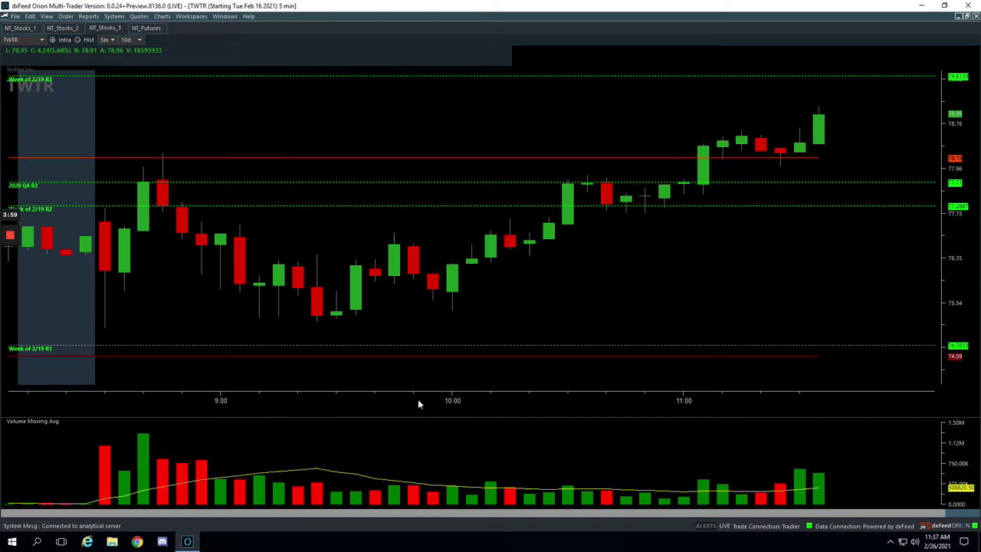
pyautogui.click(148, 436)
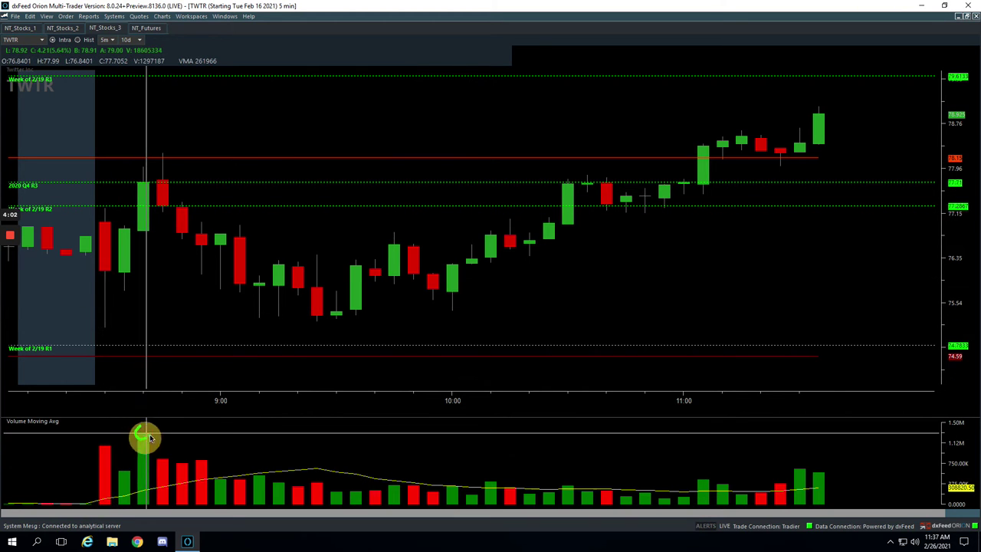
pyautogui.click(162, 205)
pyautogui.click(165, 205)
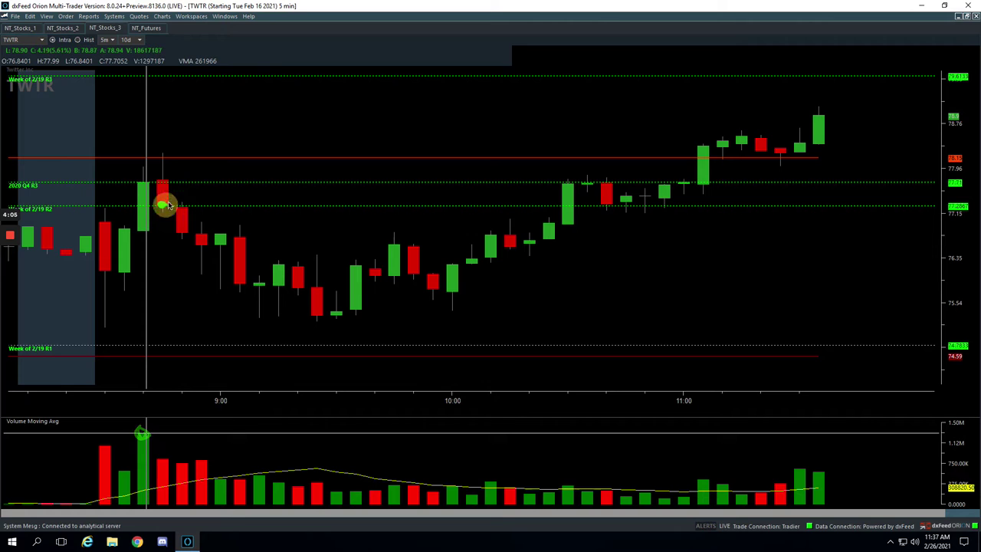
# Step: Mark TWTR's price moves at 2020 Q4 R3 around 10:30 and above the red line after 11:00, and mark the daily change
pyautogui.moveTo(165, 205); pyautogui.dragTo(225, 143)
pyautogui.moveTo(167, 204)
pyautogui.mouseDown()
pyautogui.moveTo(212, 245)
pyautogui.moveTo(310, 283)
pyautogui.moveTo(435, 265)
pyautogui.moveTo(589, 199)
pyautogui.moveTo(592, 186)
pyautogui.mouseUp()
pyautogui.moveTo(695, 147); pyautogui.dragTo(748, 146)
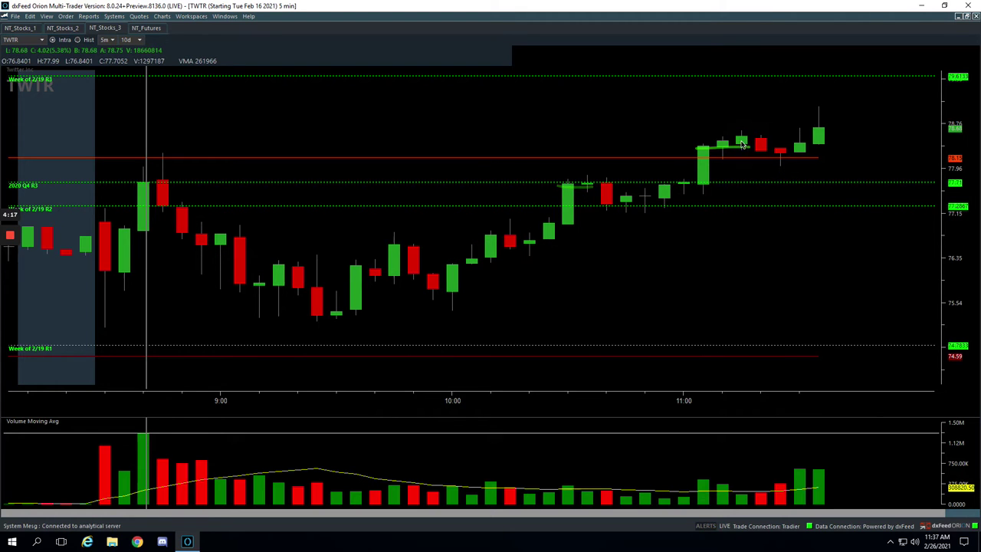
pyautogui.click(742, 140)
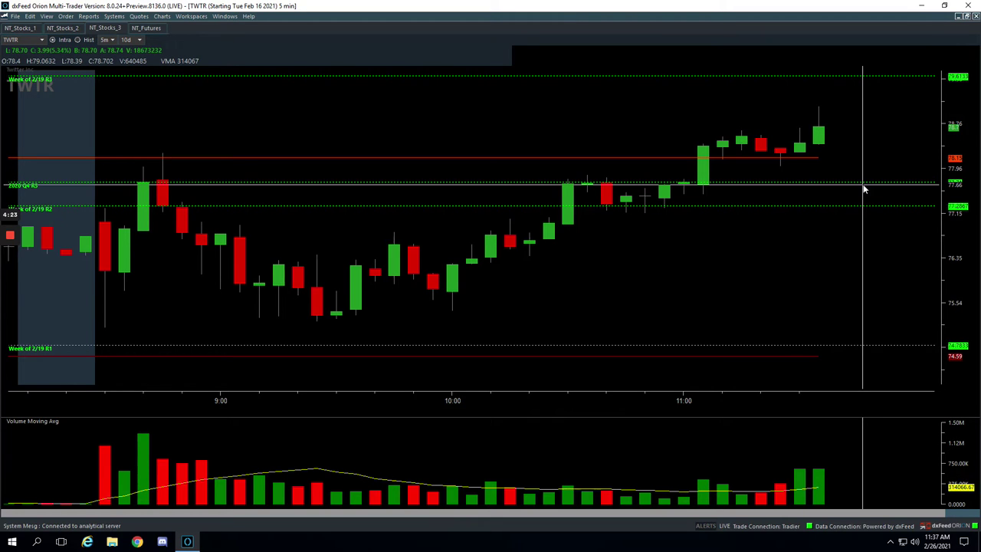
pyautogui.click(53, 53)
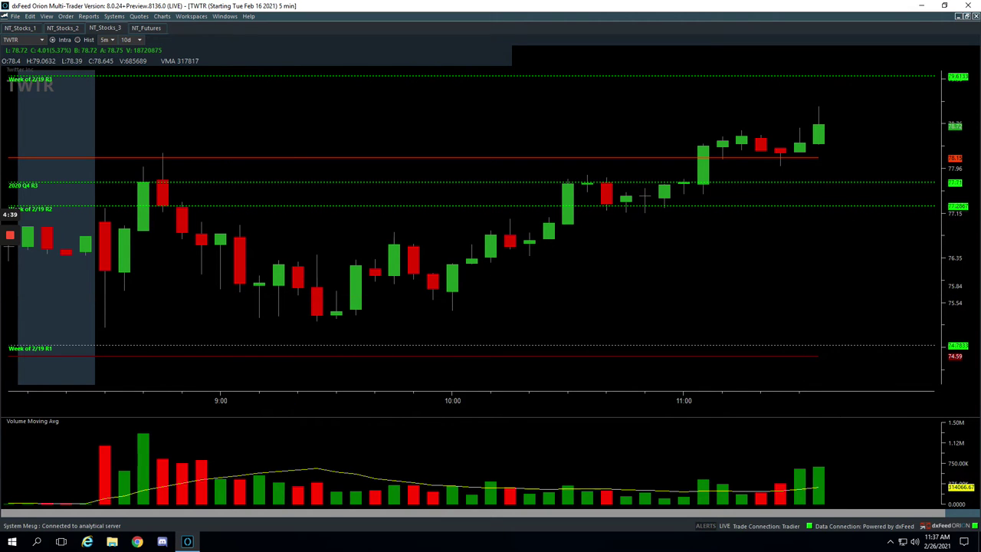
# Step: Switch to the Day Trading Tracker spreadsheet, widen its window at the top of the week's sheet, and mark the first section's winning percentage
pyautogui.moveTo(17, 4)
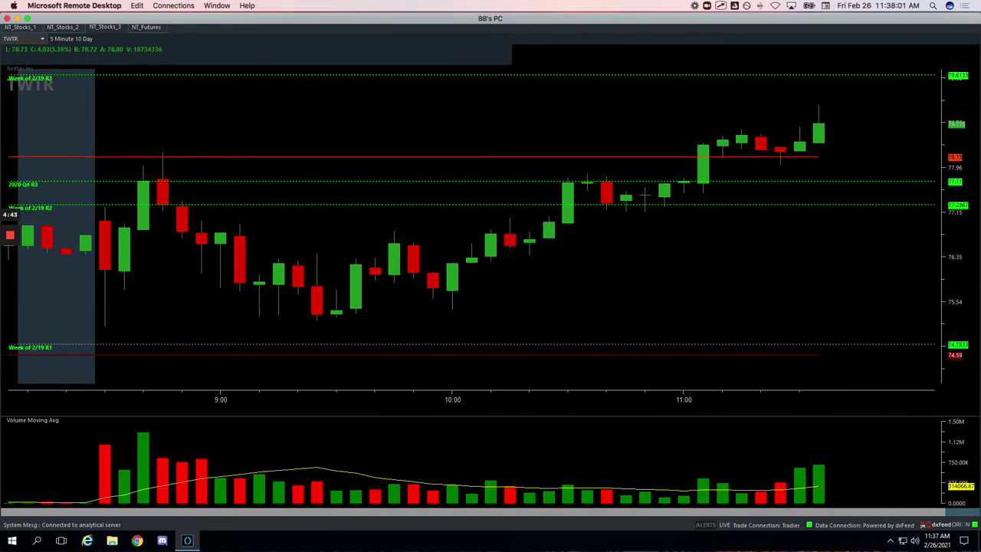
pyautogui.press('super+Tab')
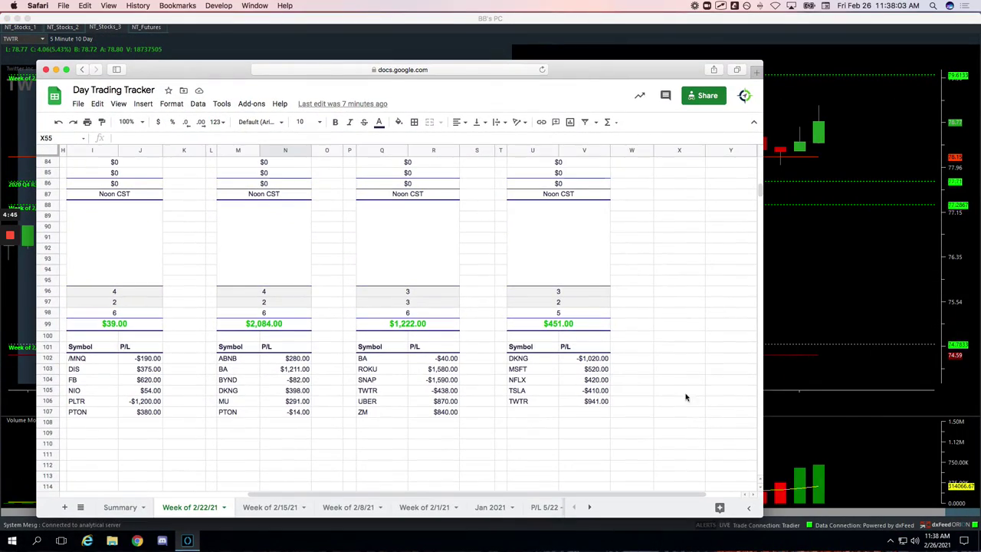
pyautogui.scroll(15, 635, 441)
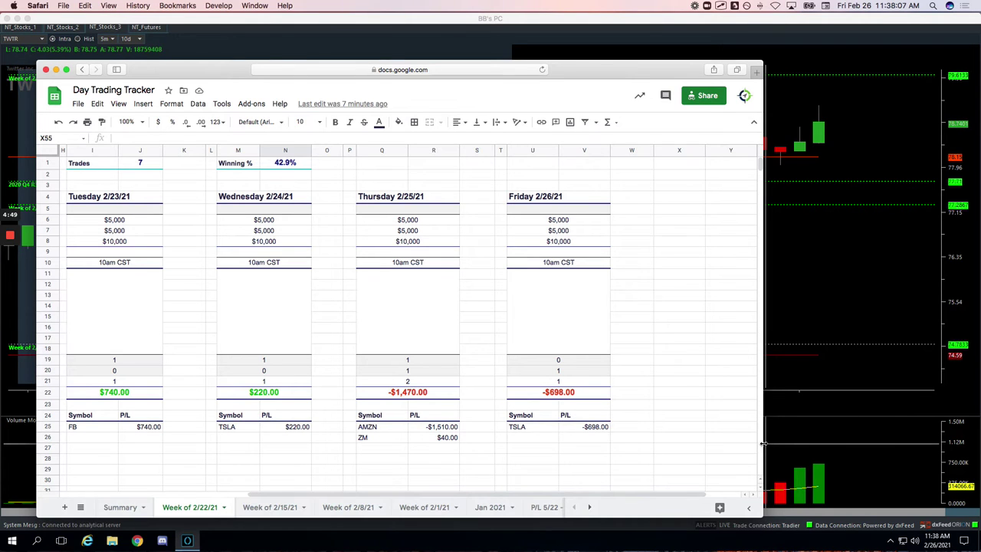
pyautogui.moveTo(763, 443); pyautogui.dragTo(947, 443)
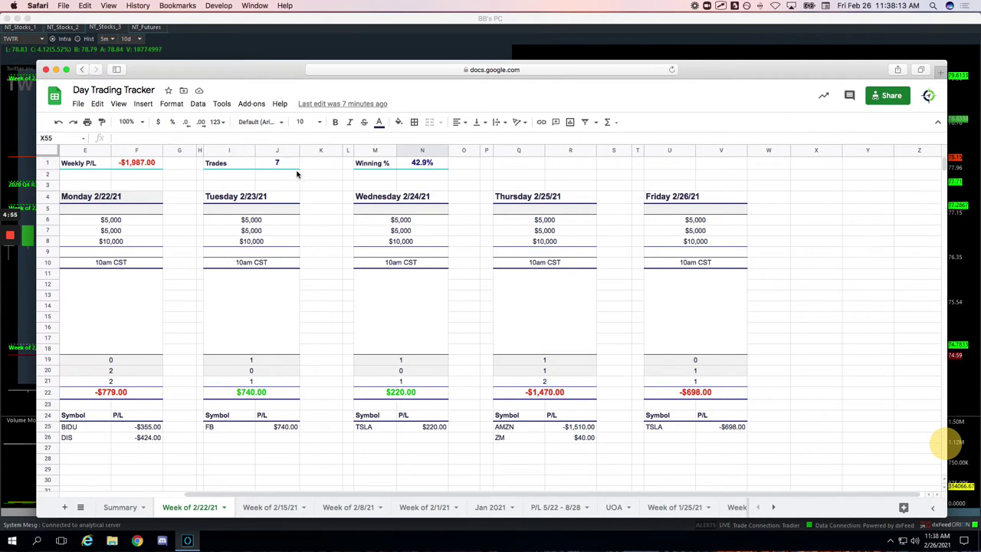
pyautogui.moveTo(437, 163)
pyautogui.mouseDown()
pyautogui.moveTo(414, 156)
pyautogui.moveTo(445, 160)
pyautogui.mouseUp()
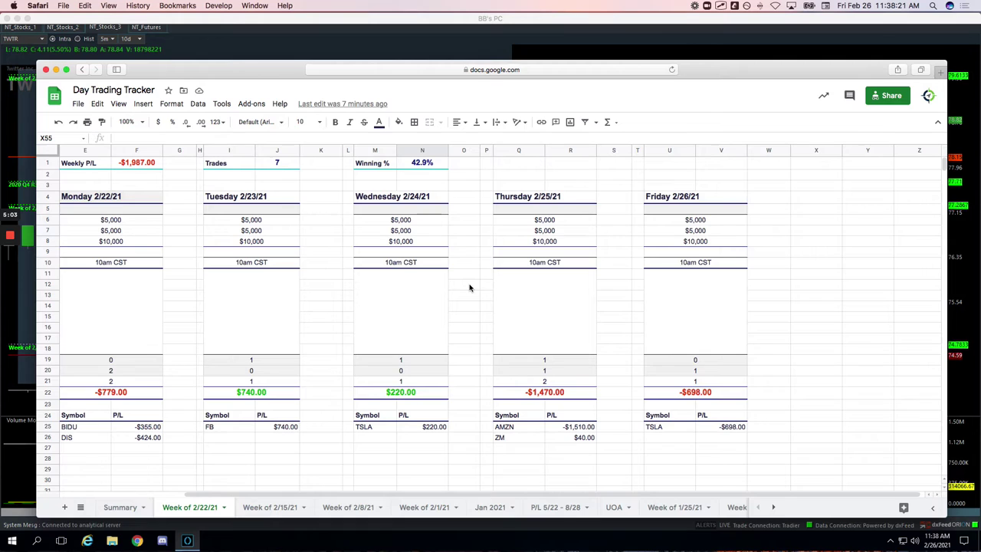
# Step: Bring the first section's row labels into view and circle the Tuesday 2/23/21 and Wednesday 2/24/21 daily P/L
pyautogui.hscroll(-3, 470, 287)
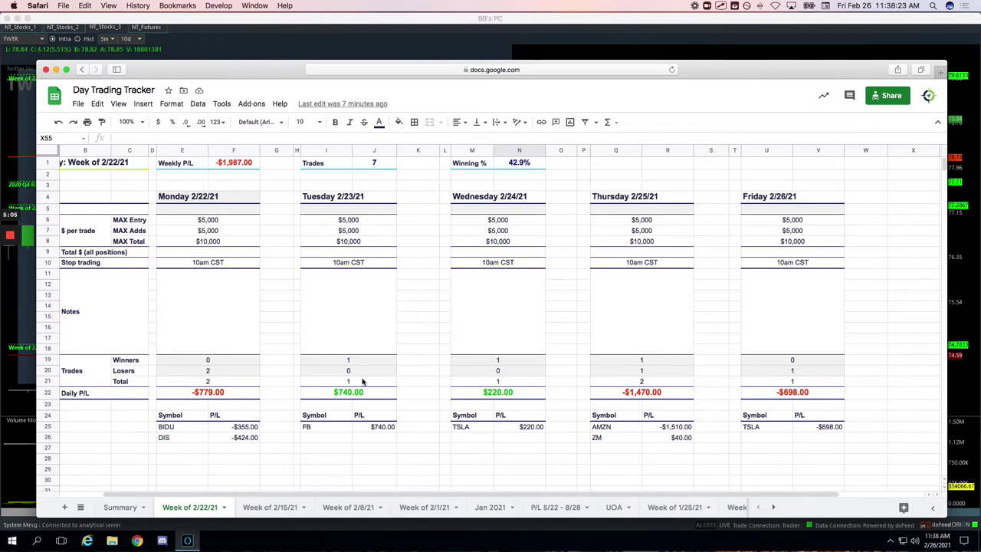
pyautogui.moveTo(363, 385)
pyautogui.mouseDown()
pyautogui.moveTo(360, 417)
pyautogui.moveTo(377, 392)
pyautogui.mouseUp()
pyautogui.moveTo(502, 374)
pyautogui.mouseDown()
pyautogui.moveTo(490, 380)
pyautogui.moveTo(525, 417)
pyautogui.moveTo(521, 387)
pyautogui.mouseUp()
# Step: Circle the weekly P/L and the number of trades in the second section of the Week of 2/22/21 sheet
pyautogui.scroll(-8, 368, 429)
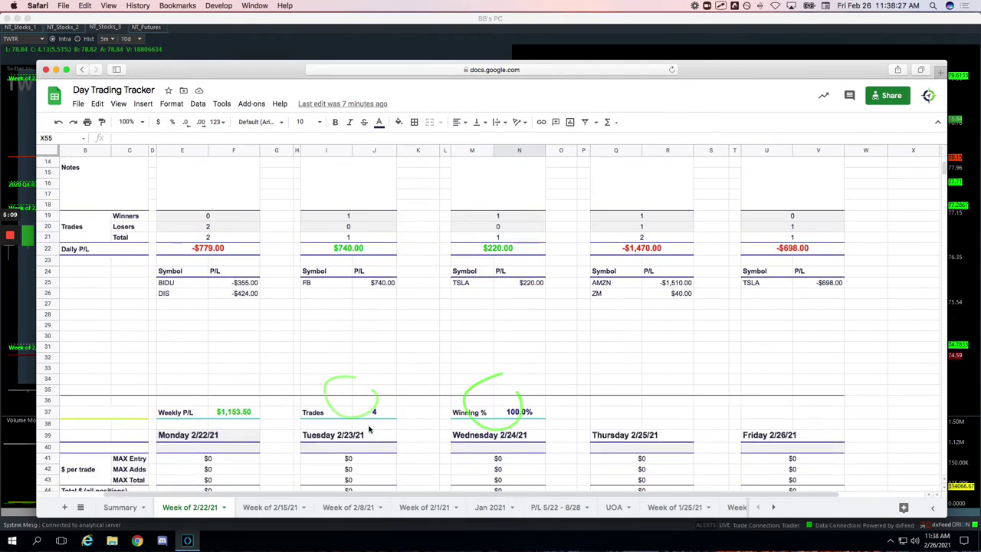
pyautogui.scroll(-5, 367, 429)
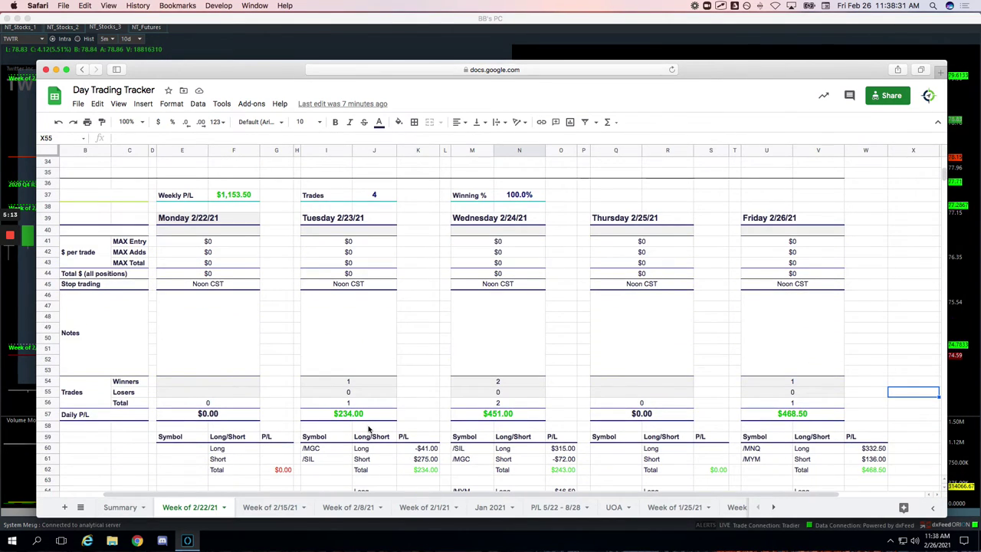
pyautogui.moveTo(253, 191)
pyautogui.mouseDown()
pyautogui.moveTo(222, 185)
pyautogui.moveTo(259, 196)
pyautogui.mouseUp()
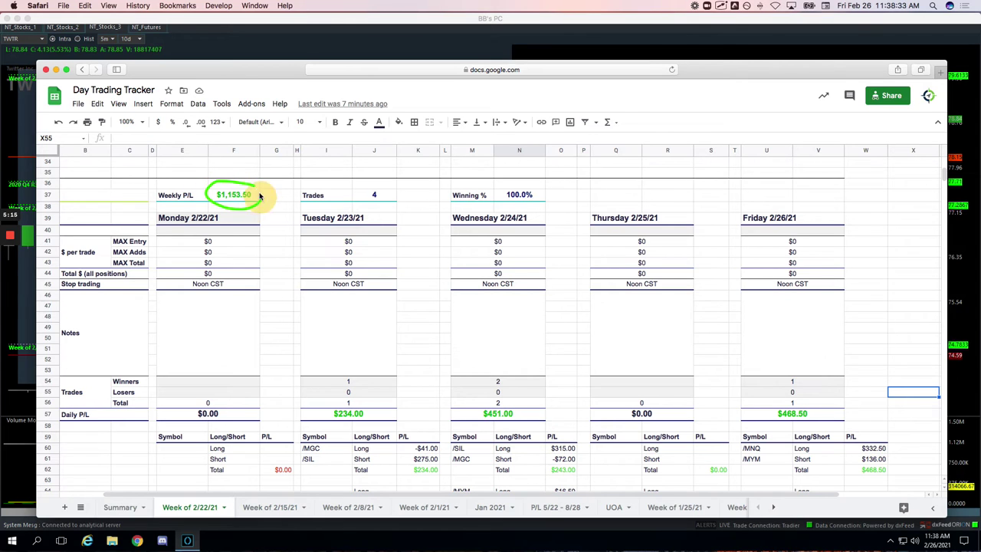
pyautogui.moveTo(380, 192)
pyautogui.mouseDown()
pyautogui.moveTo(369, 190)
pyautogui.moveTo(379, 200)
pyautogui.mouseUp()
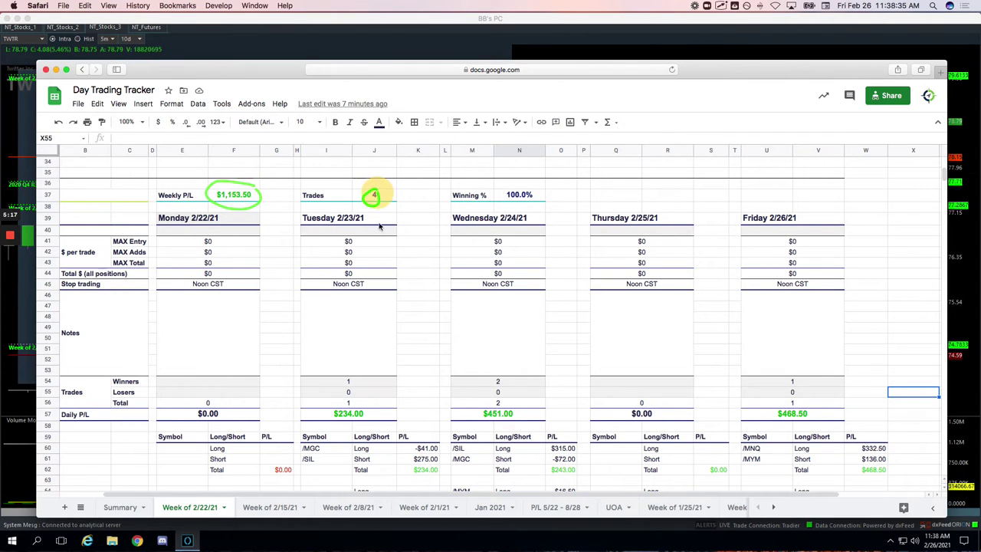
# Step: Tick the futures pairs traded on Tuesday and Wednesday, and mark Friday's /MNQ and /MYM pair and the section's winning percentage
pyautogui.scroll(-2, 394, 368)
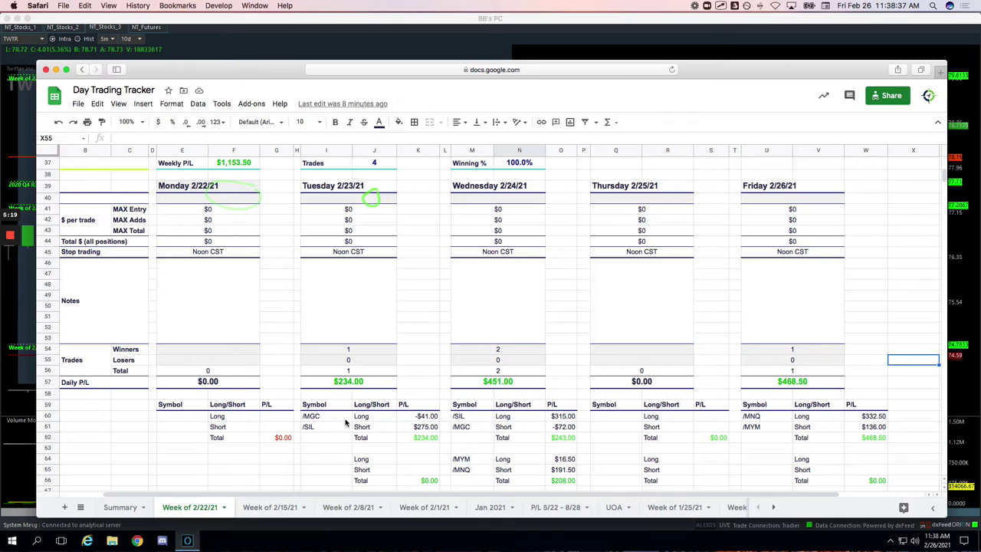
pyautogui.moveTo(322, 416)
pyautogui.mouseDown()
pyautogui.moveTo(336, 412)
pyautogui.moveTo(337, 423)
pyautogui.mouseUp()
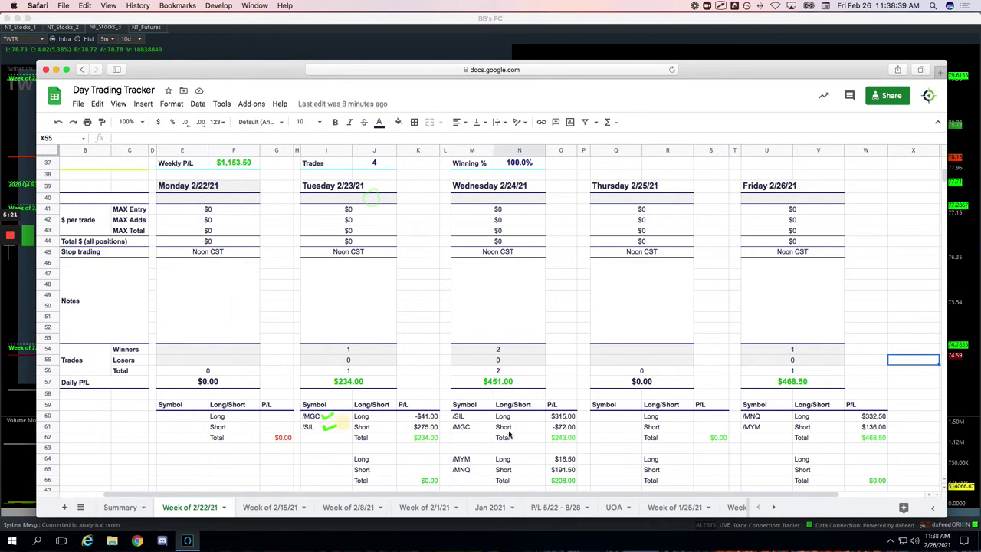
pyautogui.moveTo(472, 416); pyautogui.dragTo(489, 421)
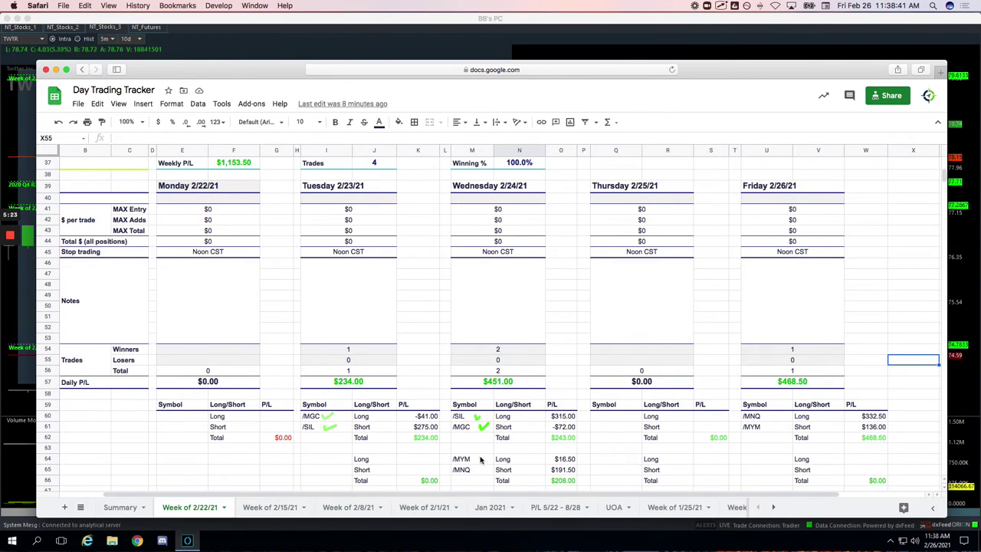
pyautogui.moveTo(474, 458); pyautogui.dragTo(494, 462)
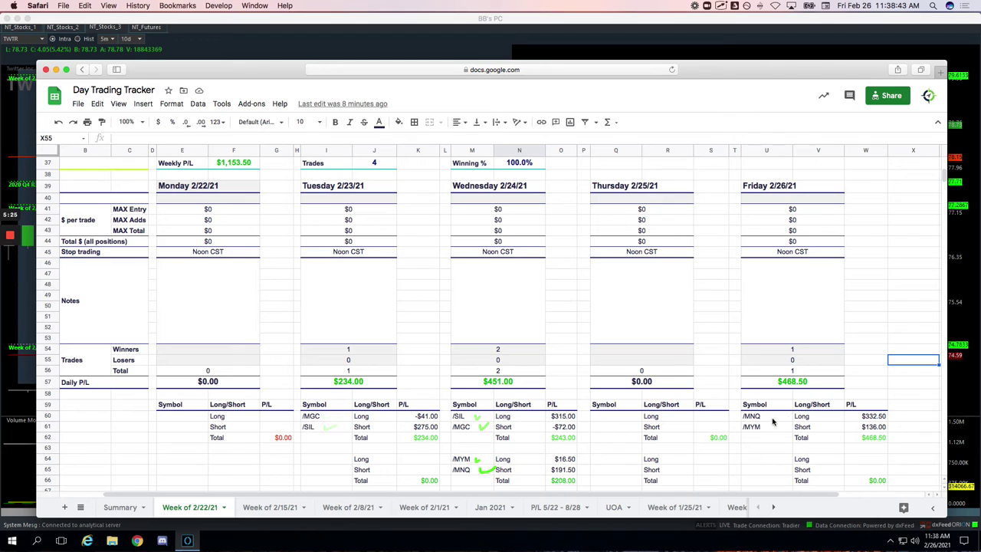
pyautogui.moveTo(765, 424); pyautogui.dragTo(775, 419)
pyautogui.moveTo(536, 157); pyautogui.dragTo(542, 143)
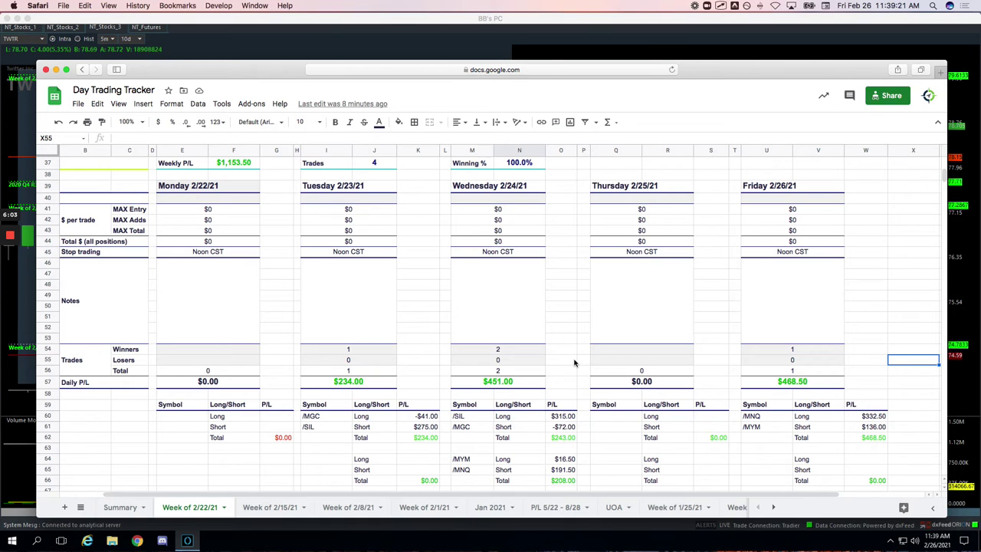
# Step: Circle the weekly P/L, number of trades and winning percentage in the third section of the Week of 2/22/21 sheet
pyautogui.scroll(-3, 580, 357)
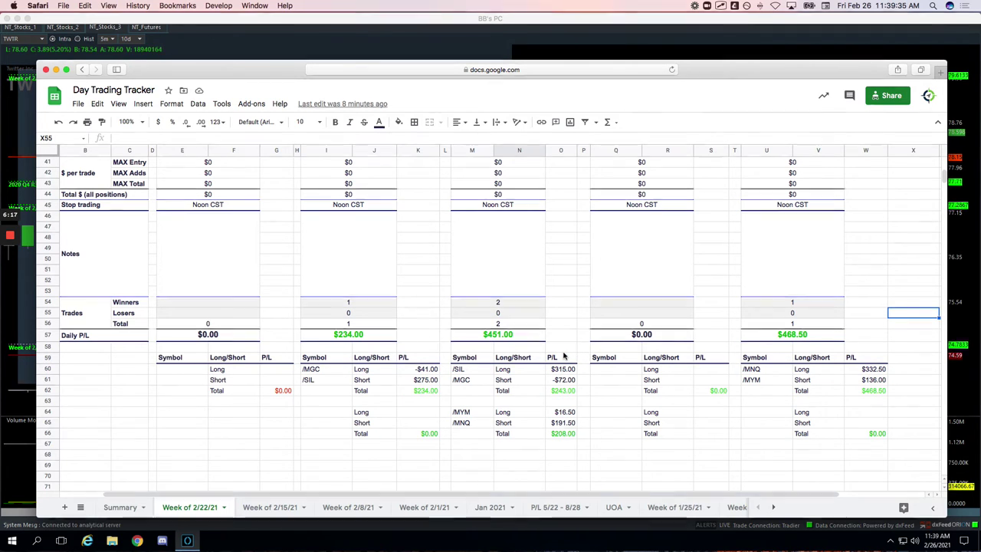
pyautogui.scroll(-2, 564, 356)
pyautogui.scroll(-10, 564, 356)
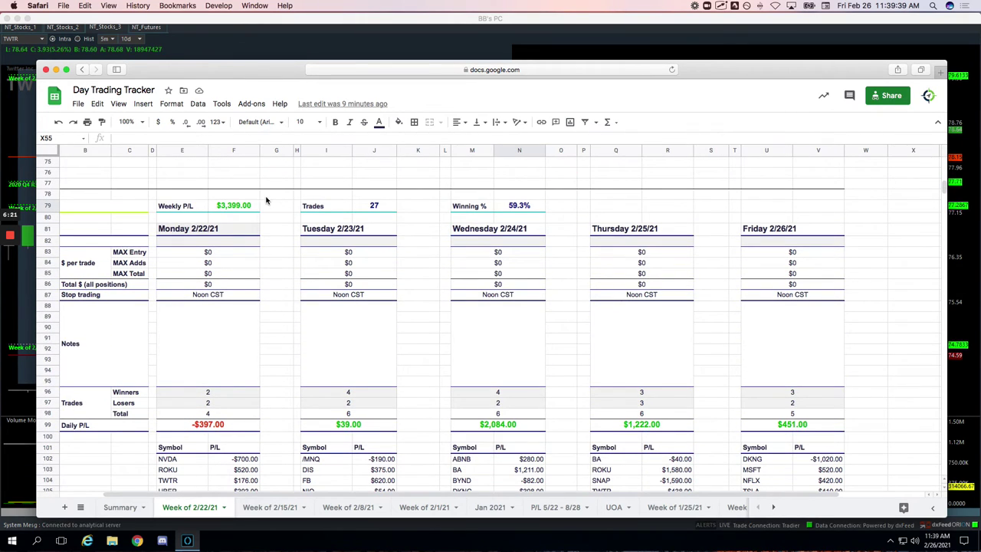
pyautogui.moveTo(265, 197)
pyautogui.mouseDown()
pyautogui.moveTo(205, 217)
pyautogui.moveTo(305, 208)
pyautogui.mouseUp()
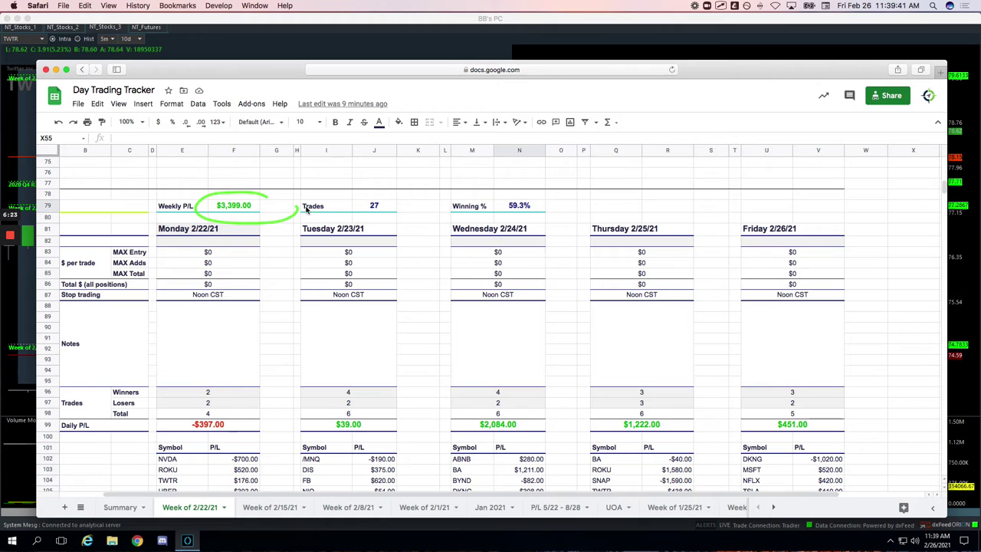
pyautogui.moveTo(379, 205); pyautogui.dragTo(392, 197)
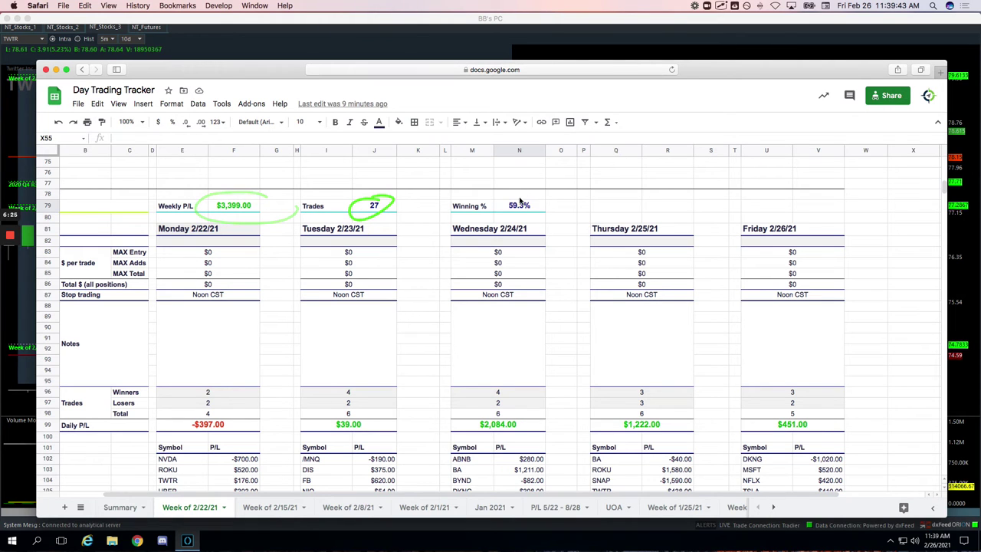
pyautogui.moveTo(519, 201); pyautogui.dragTo(537, 202)
# Step: Circle Monday's daily P/L in the third section, and encircle the Tuesday to Friday daily P/L values together
pyautogui.scroll(-5, 736, 335)
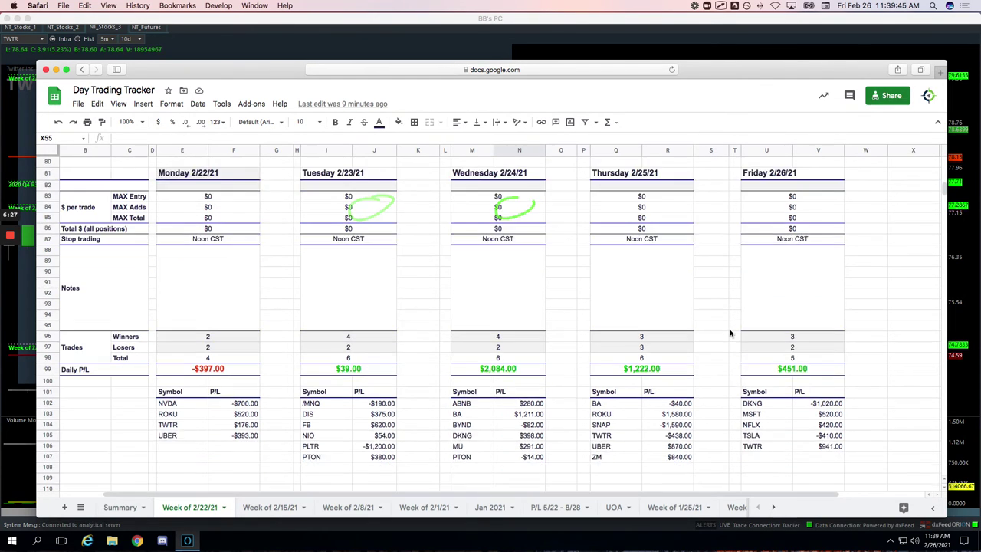
pyautogui.moveTo(217, 327)
pyautogui.mouseDown()
pyautogui.moveTo(182, 332)
pyautogui.moveTo(237, 339)
pyautogui.moveTo(214, 328)
pyautogui.mouseUp()
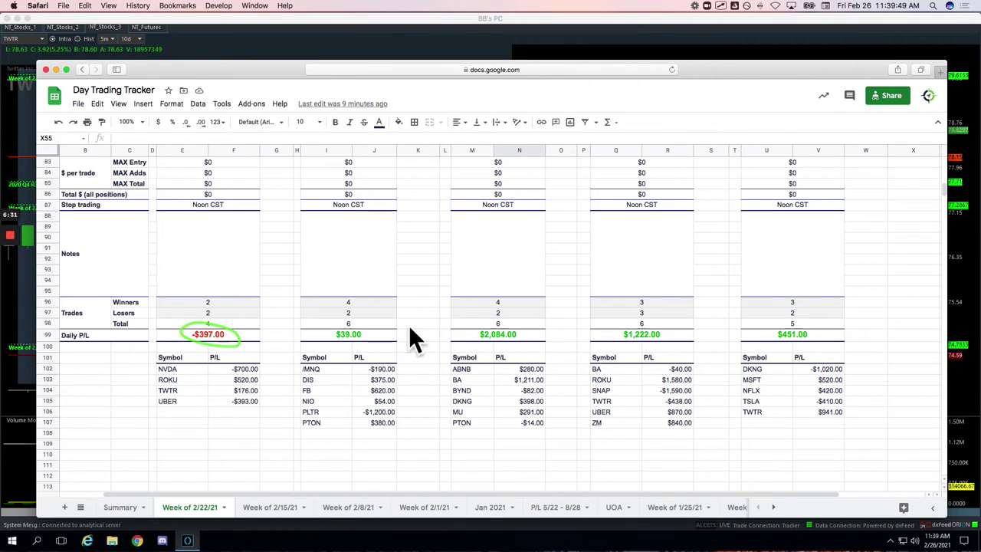
pyautogui.moveTo(417, 318)
pyautogui.mouseDown()
pyautogui.moveTo(337, 345)
pyautogui.moveTo(740, 349)
pyautogui.moveTo(840, 320)
pyautogui.moveTo(317, 320)
pyautogui.moveTo(307, 328)
pyautogui.mouseUp()
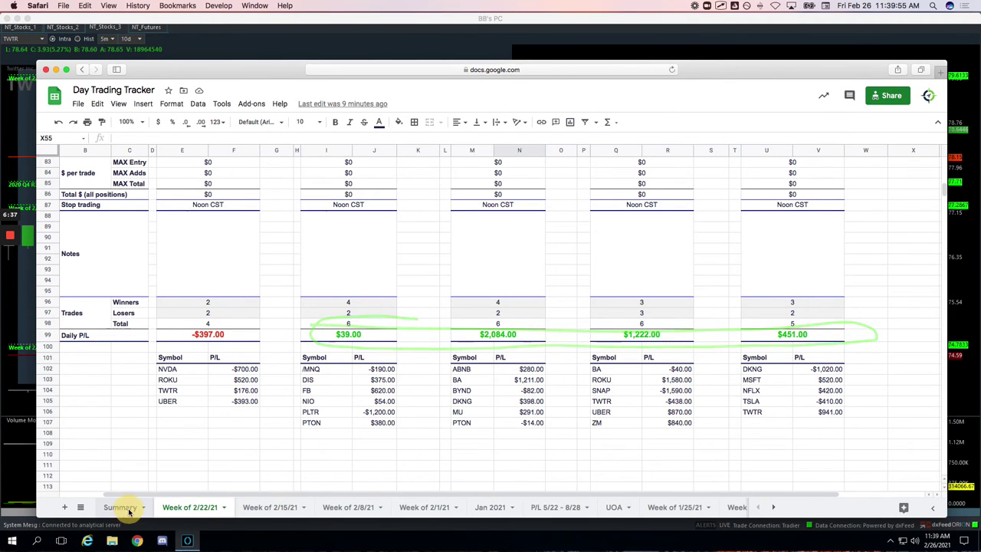
# Step: Open the Summary sheet with all four summaries in view, and circle the Total Trade Summary's profit/loss
pyautogui.click(124, 507)
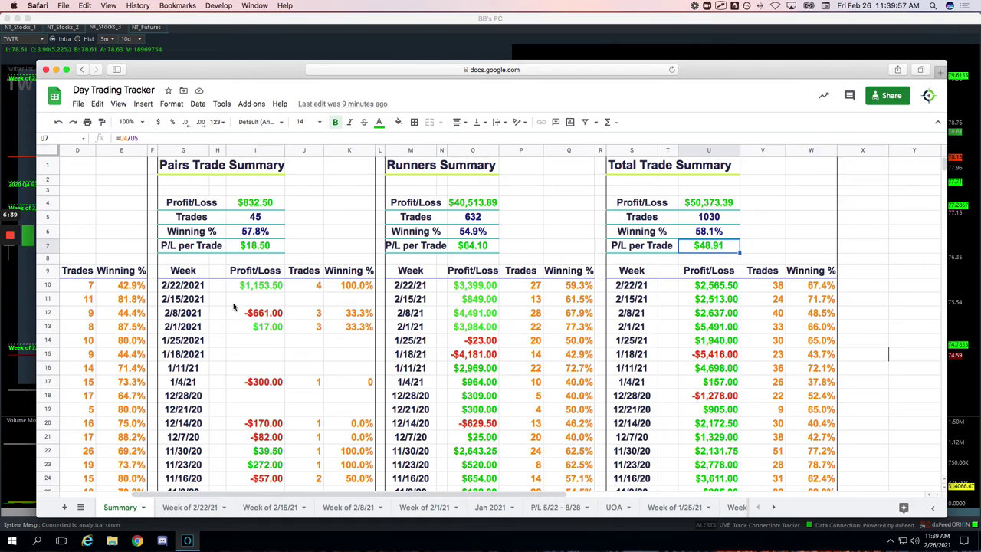
pyautogui.hscroll(-5, 234, 307)
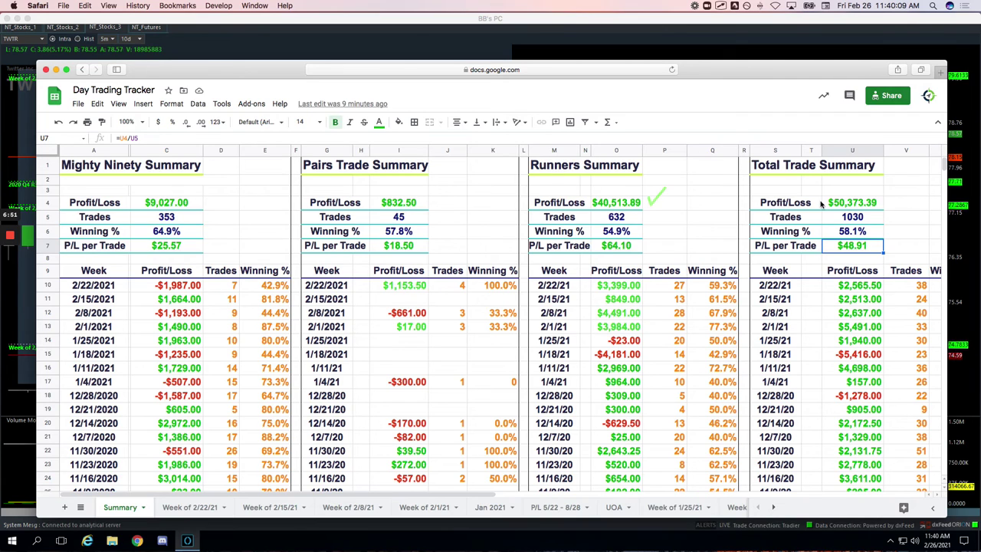
pyautogui.moveTo(888, 195)
pyautogui.mouseDown()
pyautogui.moveTo(832, 196)
pyautogui.moveTo(821, 215)
pyautogui.moveTo(889, 208)
pyautogui.moveTo(890, 197)
pyautogui.moveTo(874, 195)
pyautogui.mouseUp()
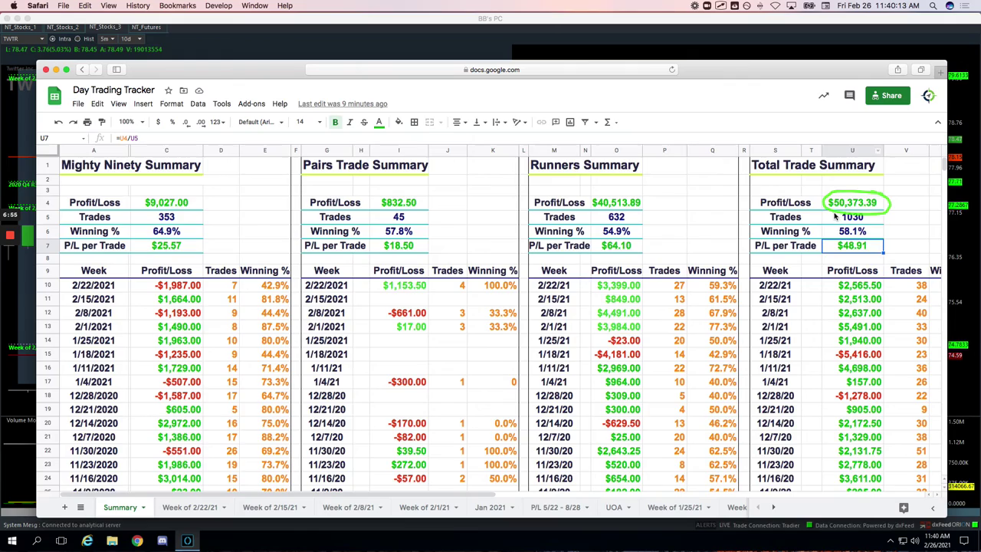
# Step: Review the weekly results back to 8/31/20, and mark the total trade count plus the Total and Mighty Ninety winning percentages
pyautogui.scroll(-5, 798, 387)
pyautogui.scroll(-3, 797, 387)
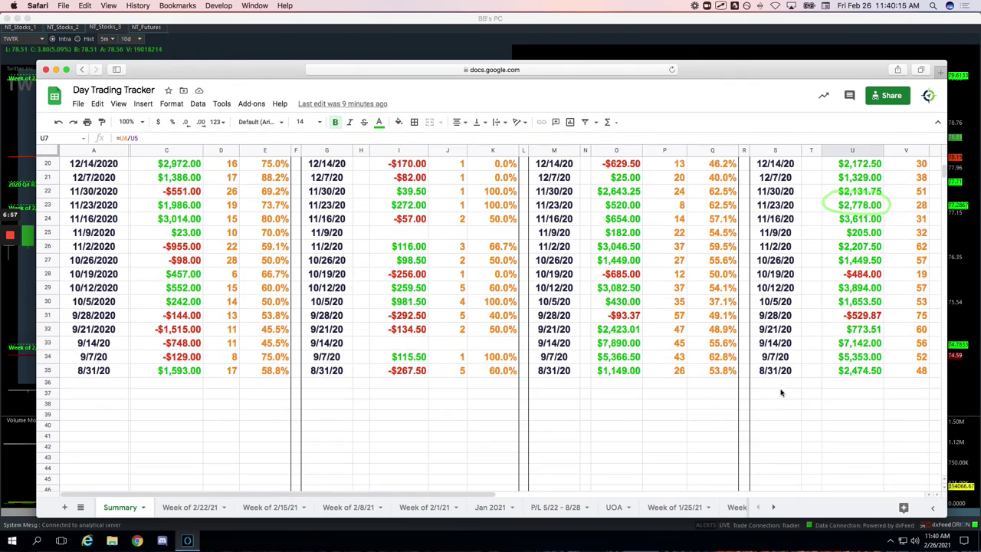
pyautogui.scroll(6, 789, 371)
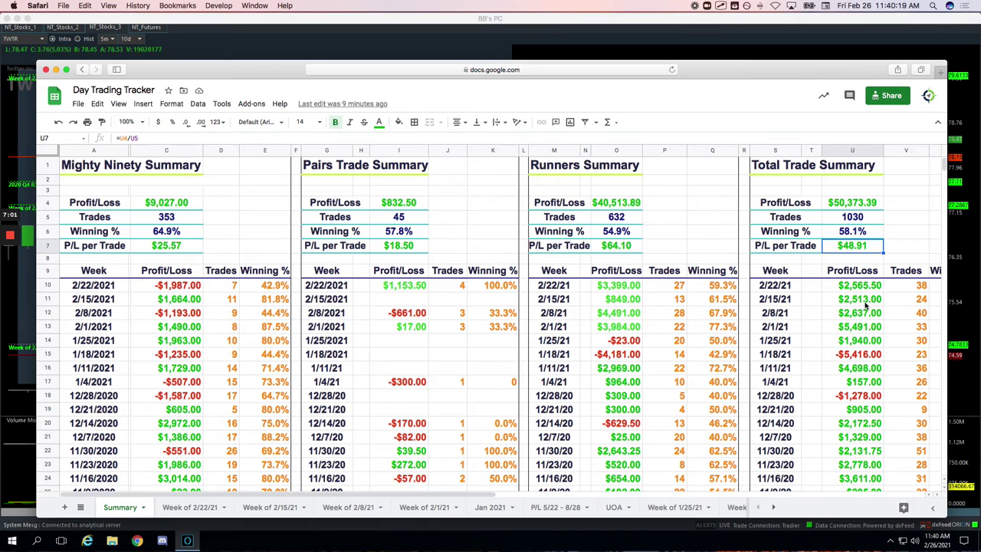
pyautogui.moveTo(870, 217)
pyautogui.mouseDown()
pyautogui.moveTo(848, 213)
pyautogui.moveTo(832, 227)
pyautogui.moveTo(871, 212)
pyautogui.mouseUp()
pyautogui.moveTo(870, 229); pyautogui.dragTo(887, 221)
pyautogui.moveTo(200, 228); pyautogui.dragTo(217, 221)
# Step: Mark the Mighty Ninety figures for week 2/22/2021, and bracket the Total Trade Summary profit/loss for weeks 2/1/21 through 2/22/21
pyautogui.click(234, 284)
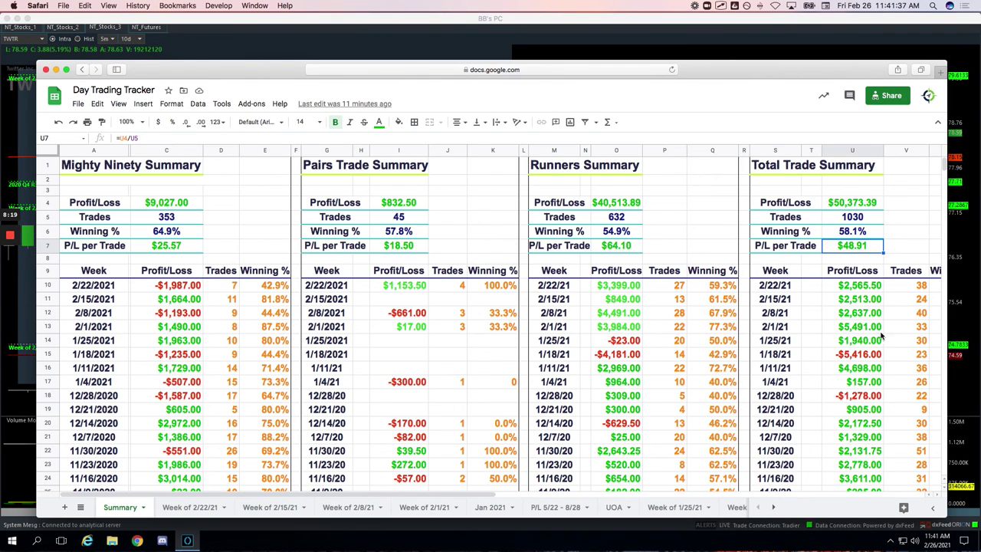
pyautogui.click(846, 335)
pyautogui.moveTo(846, 336)
pyautogui.mouseDown()
pyautogui.moveTo(881, 329)
pyautogui.moveTo(878, 279)
pyautogui.mouseUp()
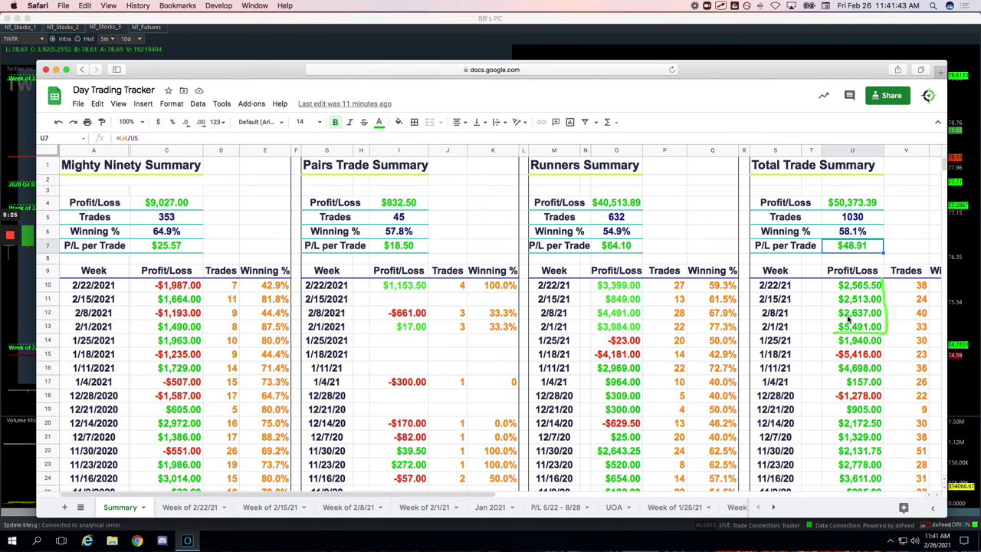